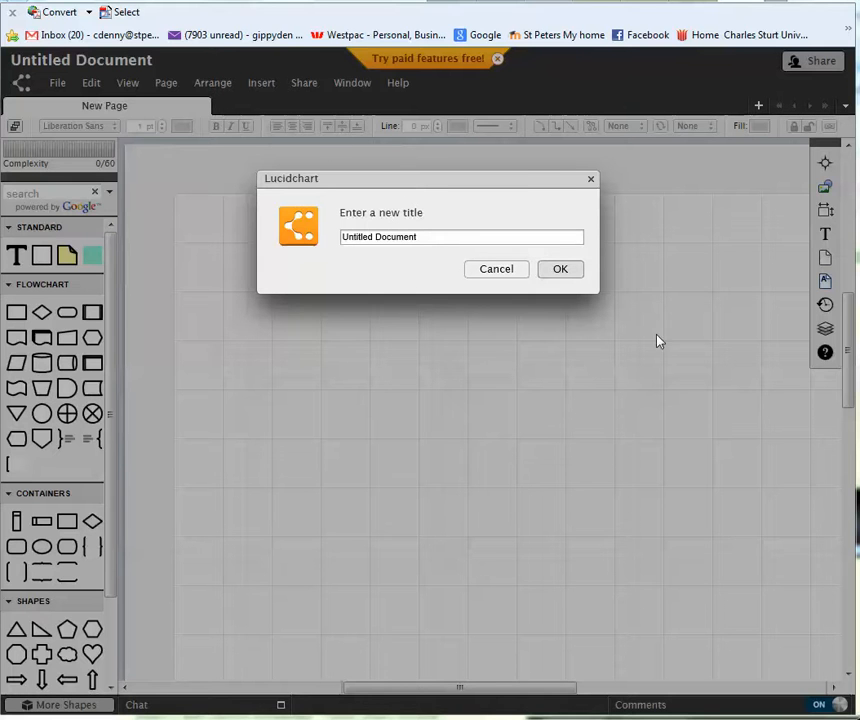
Step: Rename the untitled document as ERD
{"action": "left_click", "coordinate": [430, 238]}
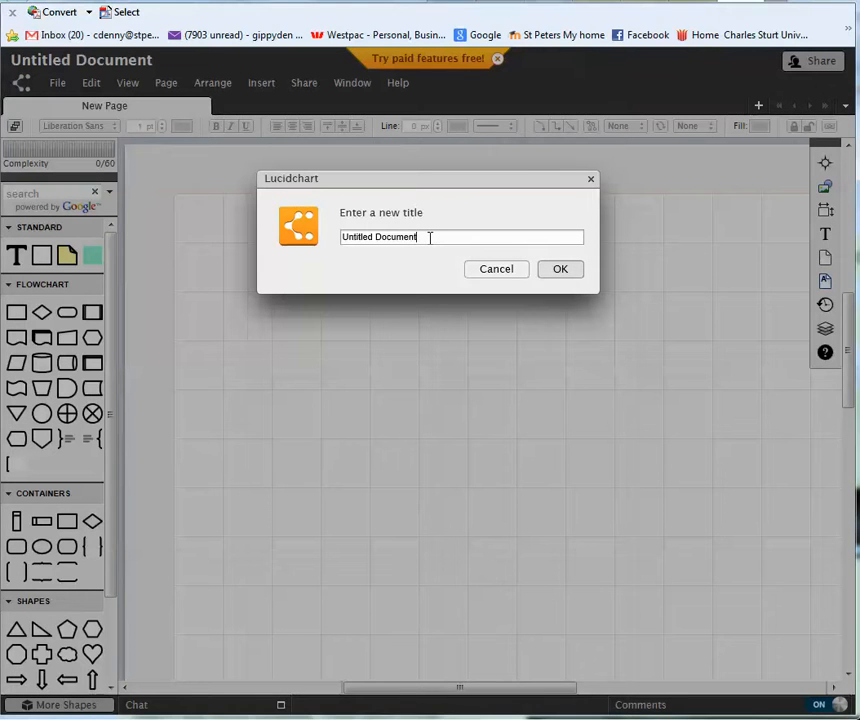
{"action": "key", "text": "BackSpace"}
{"action": "key", "text": "BackSpace"}
{"action": "key", "text": "BackSpace"}
{"action": "key", "text": "BackSpace"}
{"action": "key", "text": "BackSpace"}
{"action": "key", "text": "BackSpace"}
{"action": "key", "text": "BackSpace"}
{"action": "key", "text": "BackSpace"}
{"action": "key", "text": "BackSpace"}
{"action": "key", "text": "BackSpace"}
{"action": "key", "text": "BackSpace"}
{"action": "key", "text": "BackSpace"}
{"action": "type", "text": "ERD"}
{"action": "left_click", "coordinate": [559, 270]}
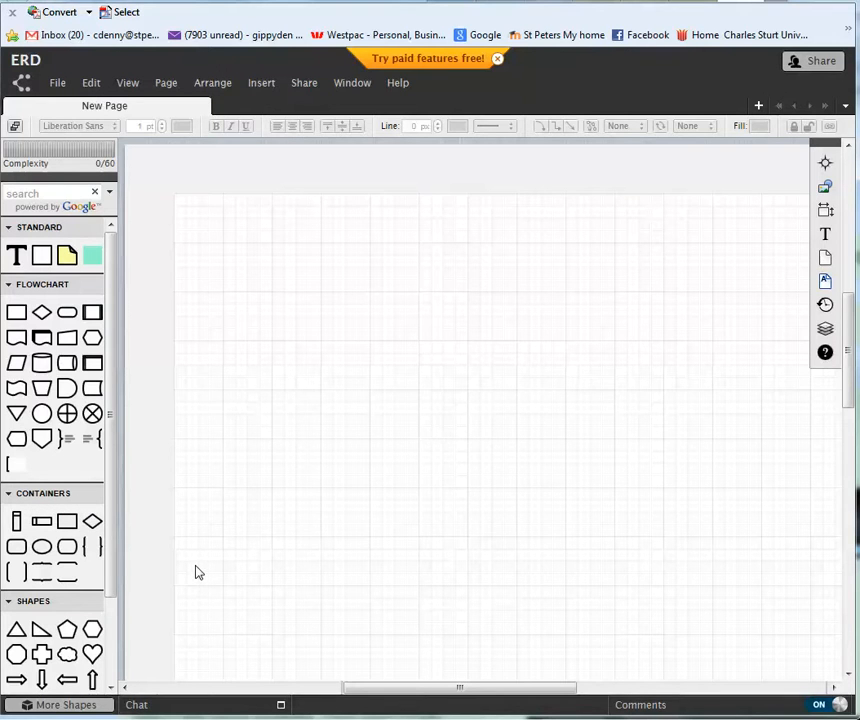
Step: Add a rectangle container to the page's upper area, shrink it to roughly half size and move it toward the middle
{"action": "mouse_move", "coordinate": [68, 528]}
{"action": "left_click_drag", "start_coordinate": [68, 528], "coordinate": [356, 342]}
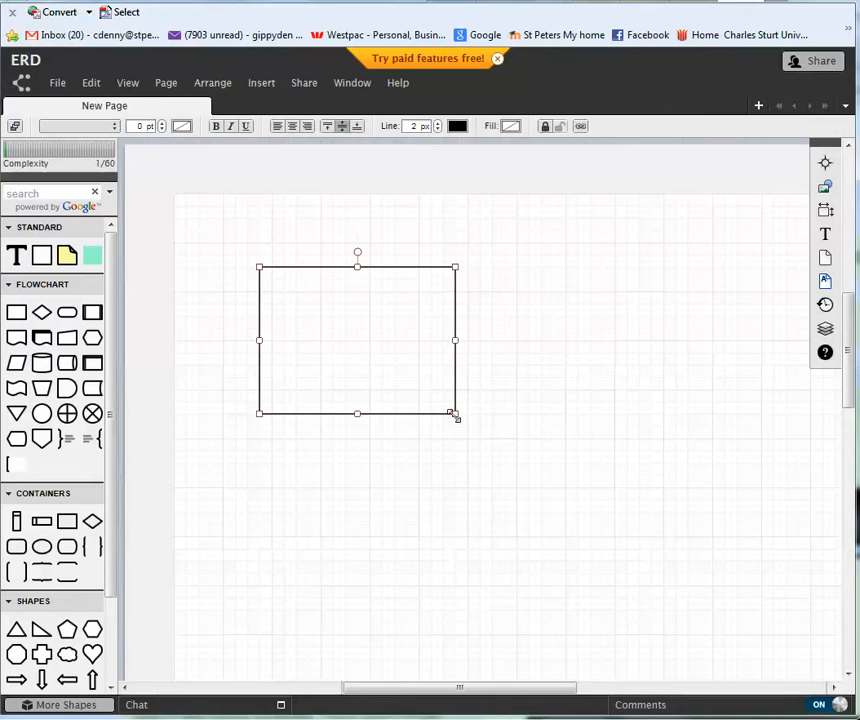
{"action": "left_click_drag", "start_coordinate": [455, 415], "coordinate": [380, 353]}
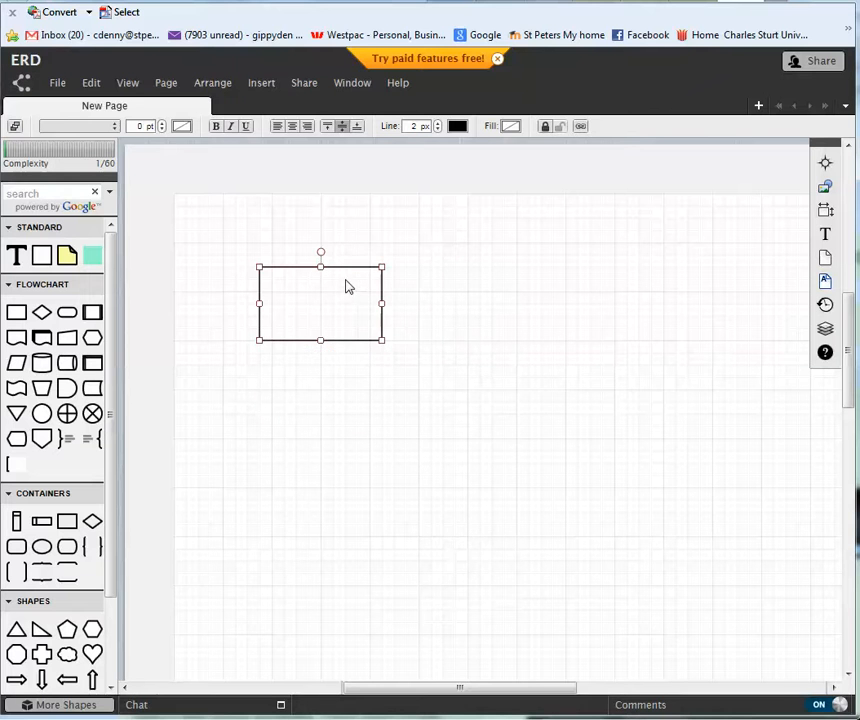
{"action": "left_click_drag", "start_coordinate": [363, 269], "coordinate": [467, 300]}
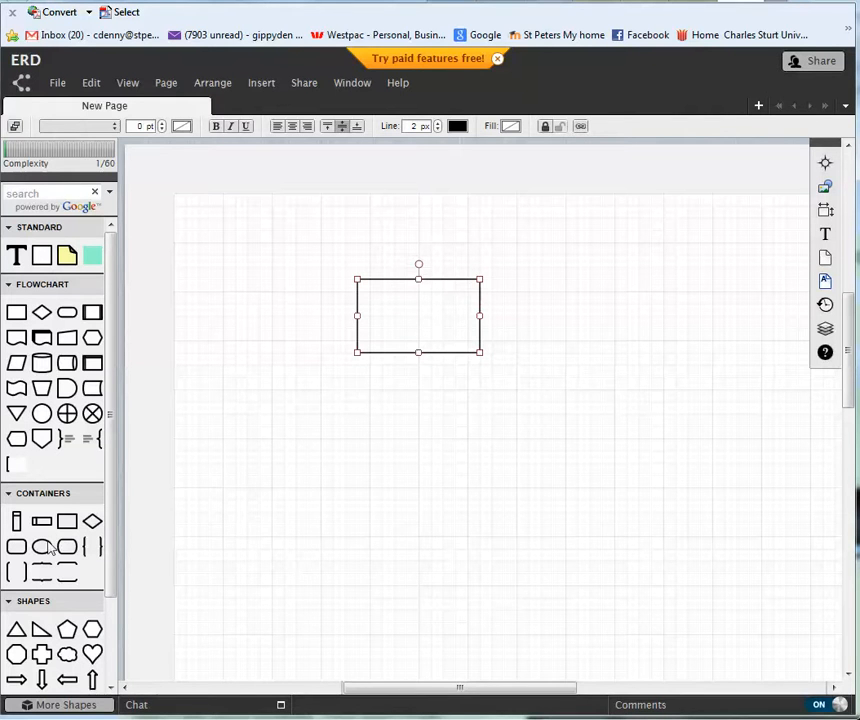
Step: Add an ellipse container, shrink it to match the rectangle's size and place it above and to the right of the rectangle
{"action": "mouse_move", "coordinate": [42, 545]}
{"action": "left_click_drag", "start_coordinate": [42, 547], "coordinate": [582, 223]}
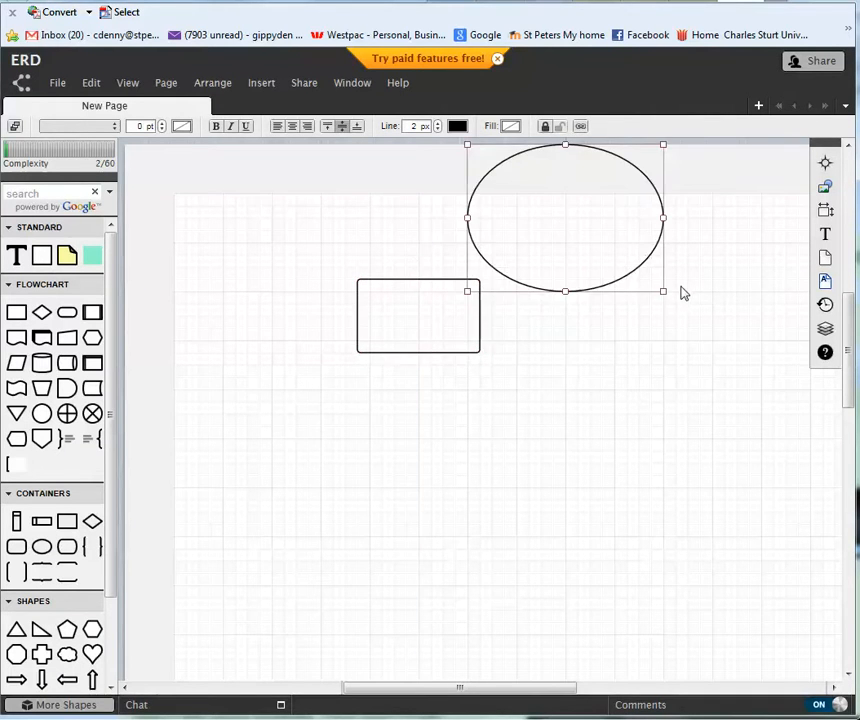
{"action": "left_click_drag", "start_coordinate": [659, 292], "coordinate": [586, 230]}
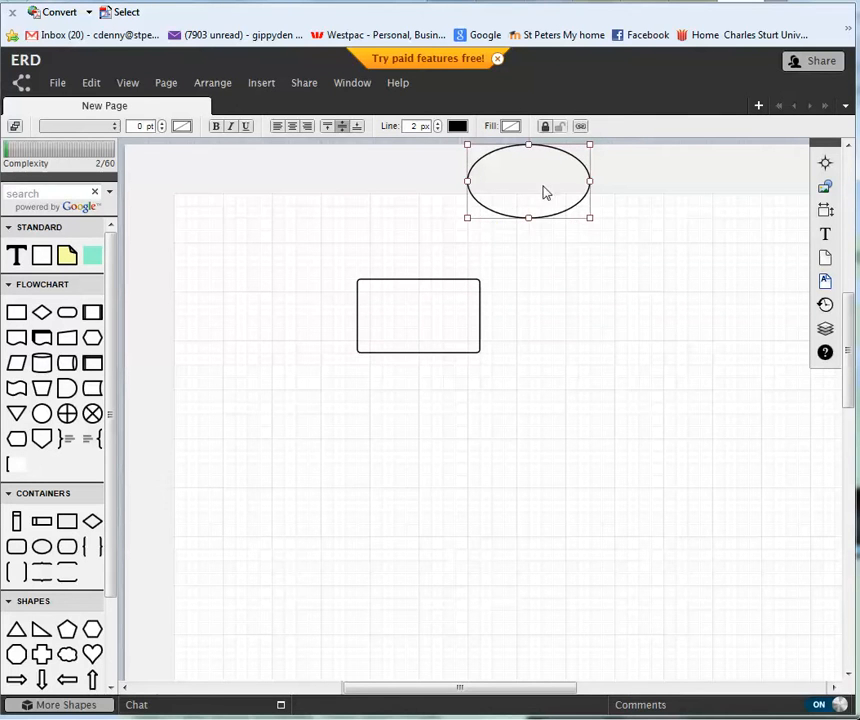
{"action": "left_click_drag", "start_coordinate": [497, 217], "coordinate": [495, 259]}
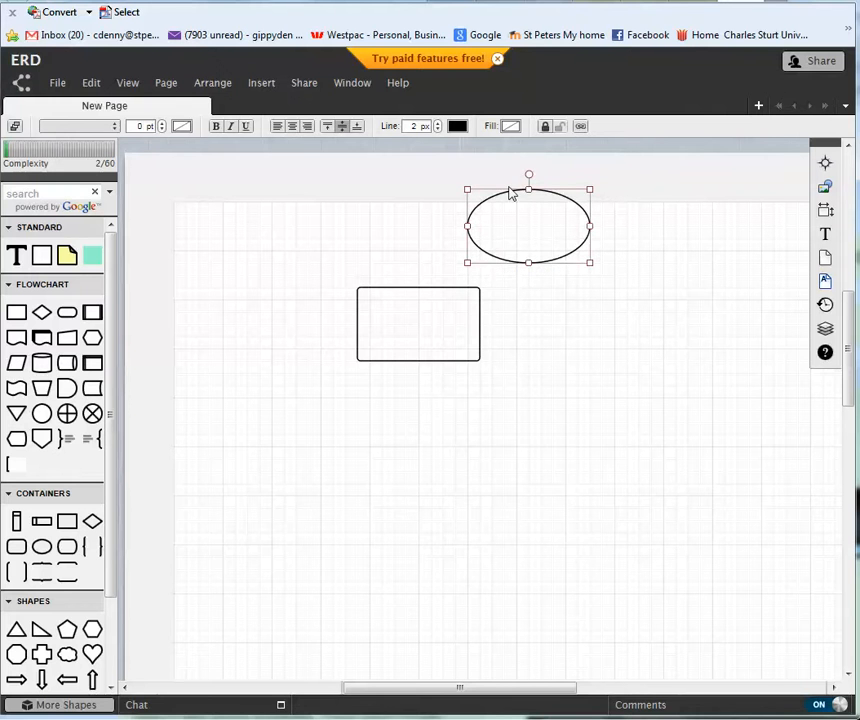
{"action": "left_click_drag", "start_coordinate": [505, 188], "coordinate": [512, 314]}
{"action": "left_click_drag", "start_coordinate": [849, 325], "coordinate": [857, 358]}
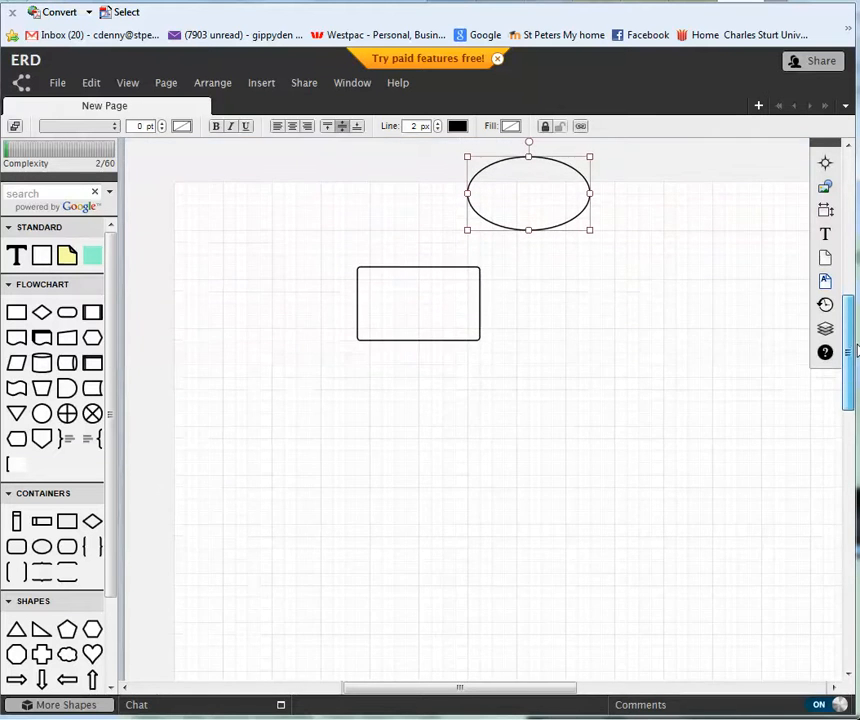
Step: Add a diamond container, shrink it to about half size and place it below the rectangle, slightly to its right
{"action": "mouse_move", "coordinate": [87, 527]}
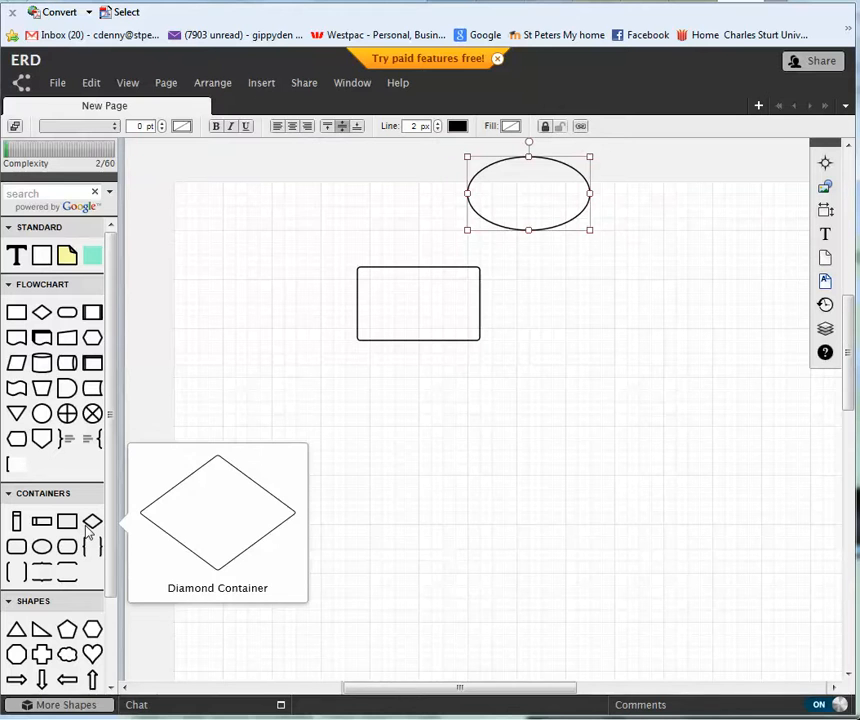
{"action": "left_click_drag", "start_coordinate": [90, 530], "coordinate": [541, 460]}
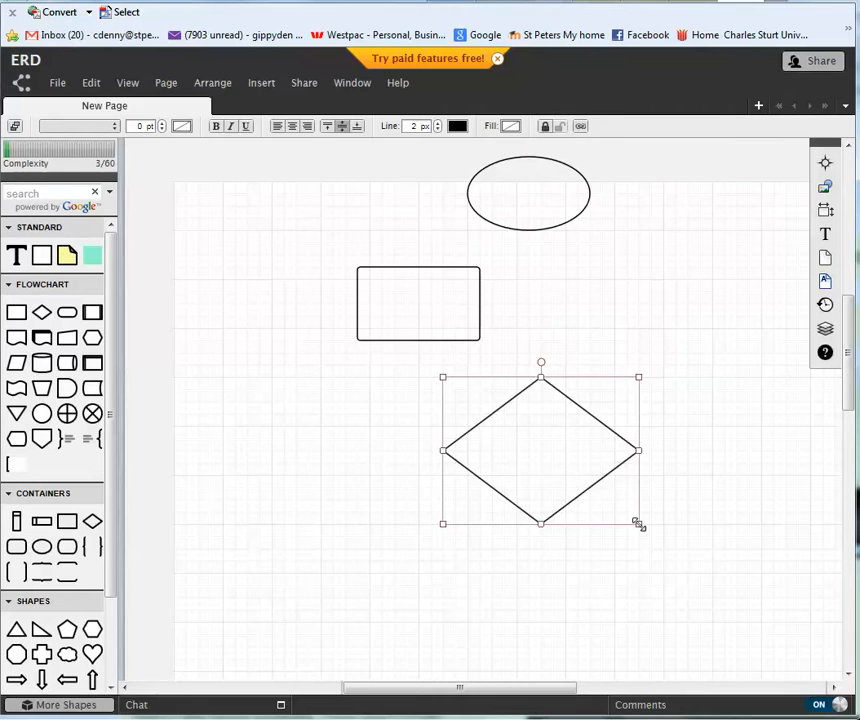
{"action": "left_click_drag", "start_coordinate": [637, 522], "coordinate": [541, 450]}
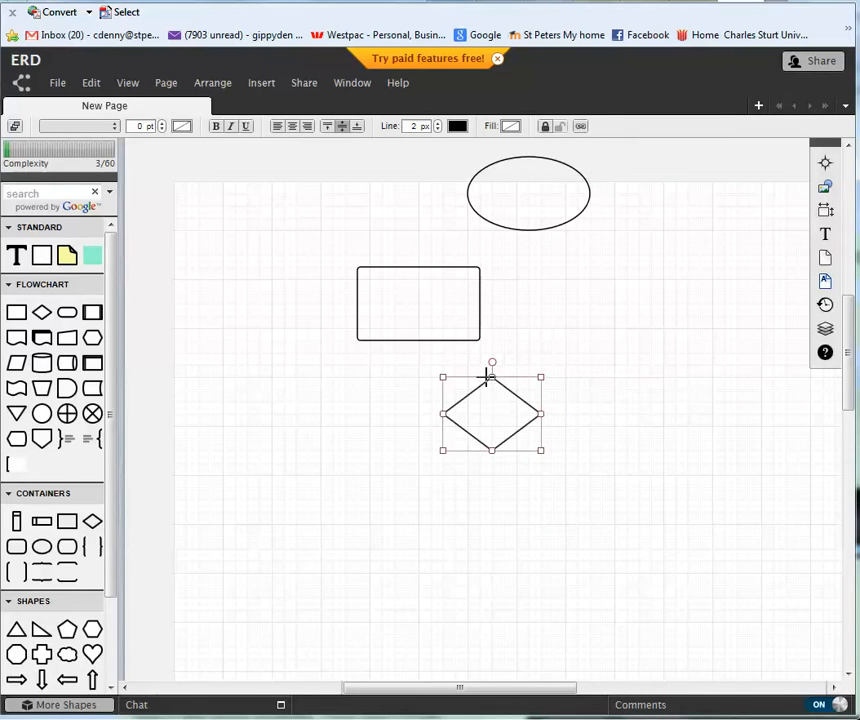
{"action": "left_click_drag", "start_coordinate": [484, 381], "coordinate": [488, 413]}
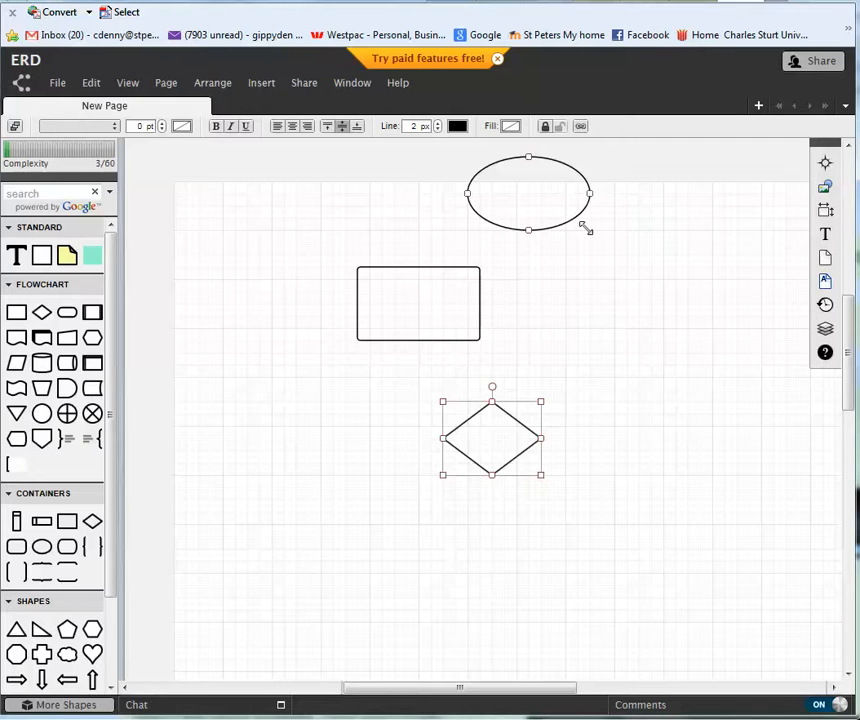
Step: Duplicate the ellipse and place the copy to the left of the original, above the rectangle
{"action": "left_click", "coordinate": [566, 224]}
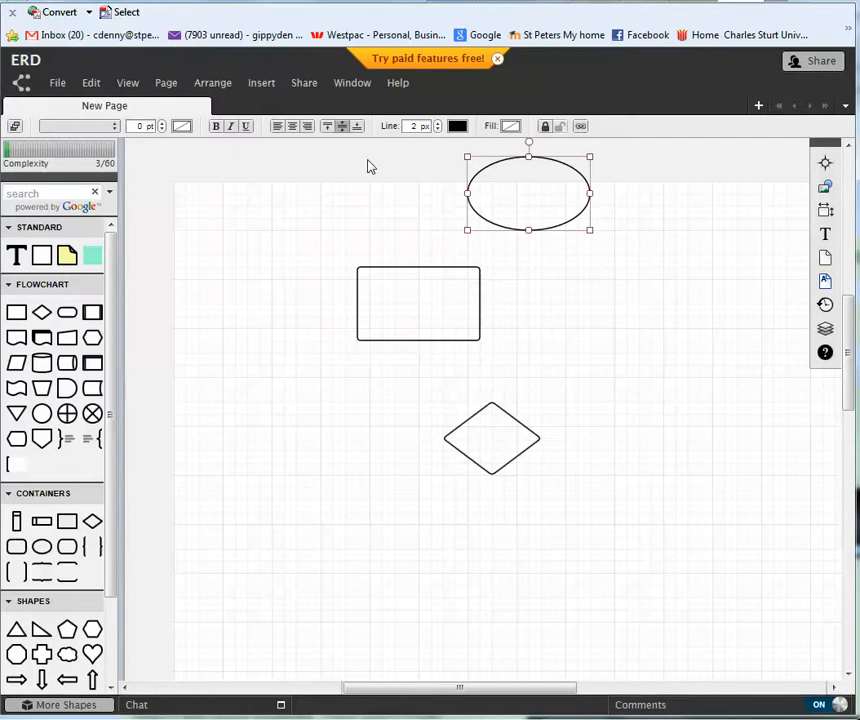
{"action": "left_click", "coordinate": [91, 84]}
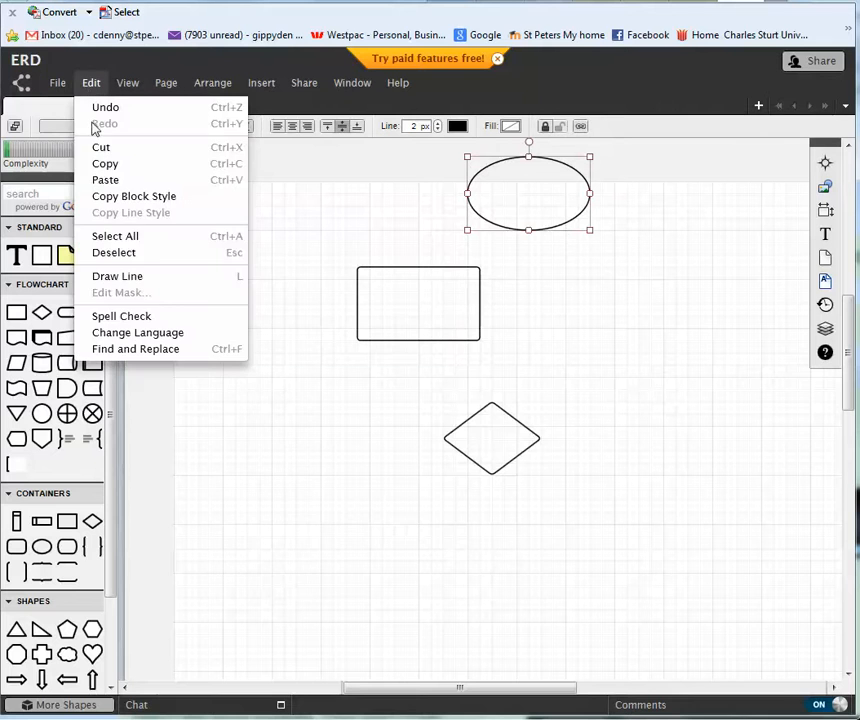
{"action": "left_click", "coordinate": [106, 166]}
{"action": "left_click", "coordinate": [92, 84]}
{"action": "left_click", "coordinate": [106, 181]}
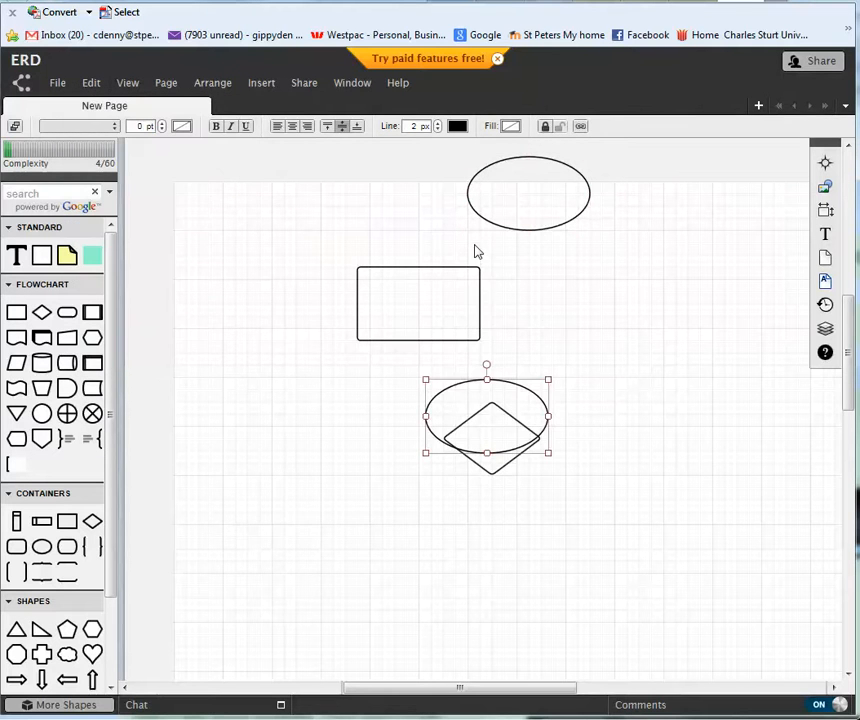
{"action": "left_click_drag", "start_coordinate": [507, 382], "coordinate": [403, 269]}
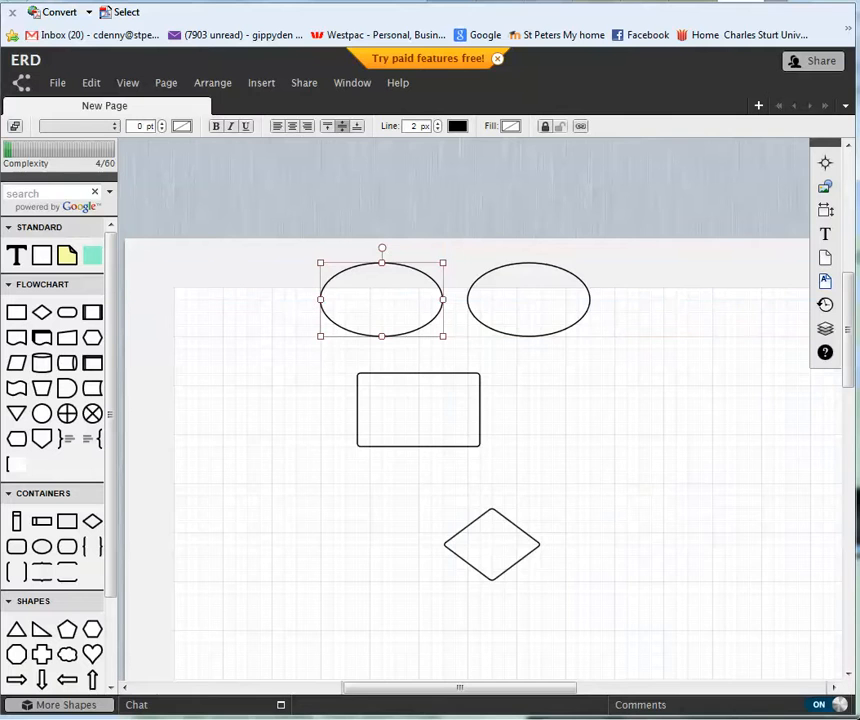
{"action": "mouse_move", "coordinate": [848, 322]}
{"action": "left_mouse_down"}
{"action": "mouse_move", "coordinate": [848, 302]}
{"action": "mouse_move", "coordinate": [855, 341]}
{"action": "left_mouse_up"}
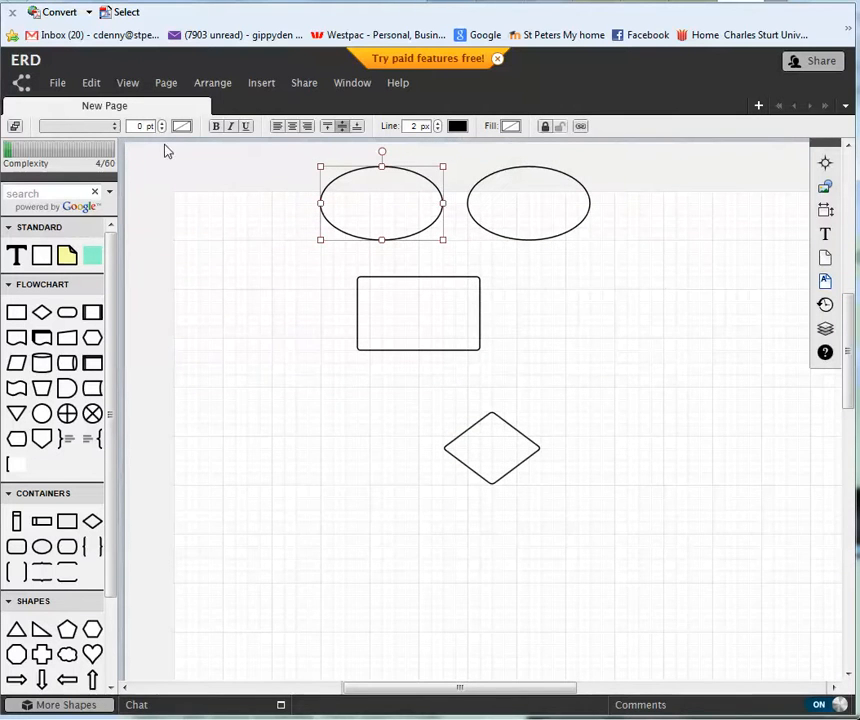
{"action": "left_click", "coordinate": [160, 304]}
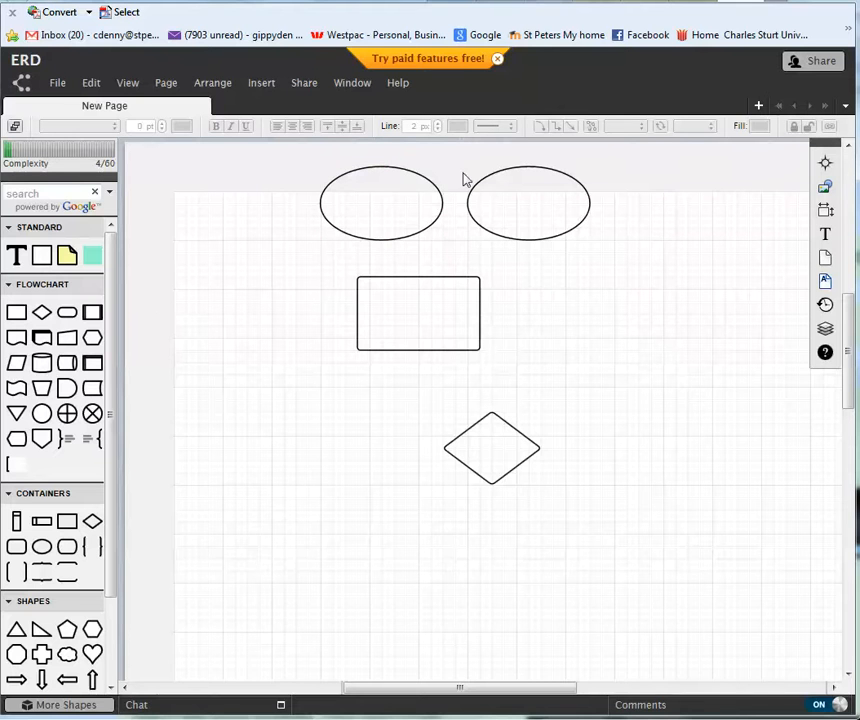
Step: Fill both ellipses with light cyan (99ffff)
{"action": "left_click", "coordinate": [358, 232]}
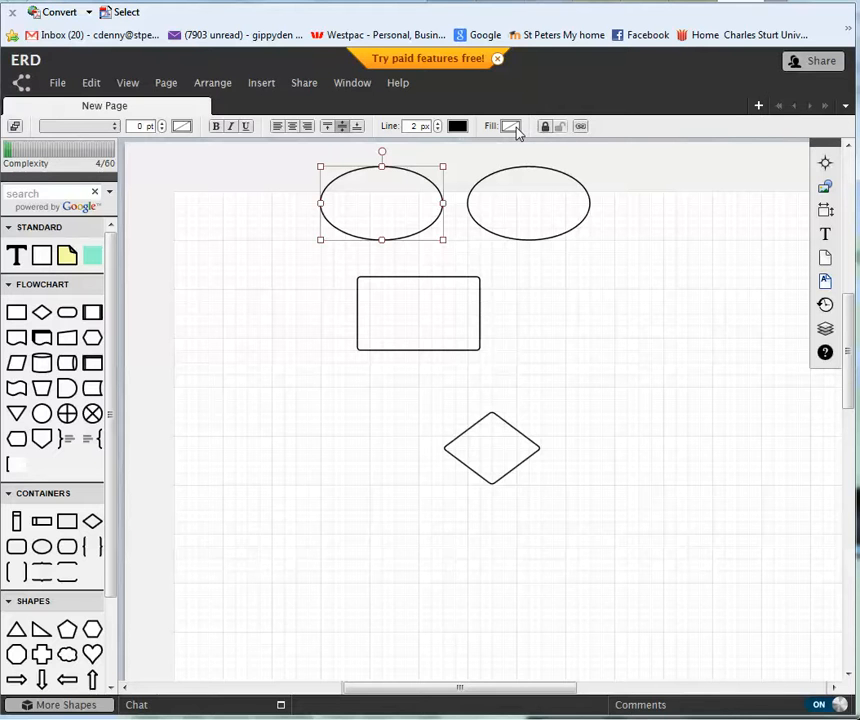
{"action": "left_click", "coordinate": [512, 127]}
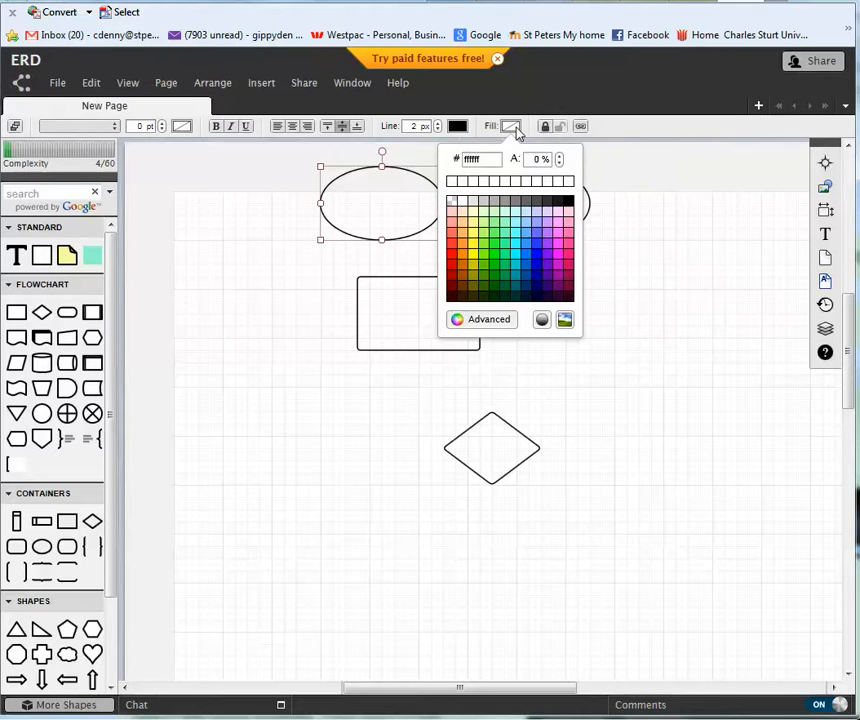
{"action": "left_click", "coordinate": [518, 228]}
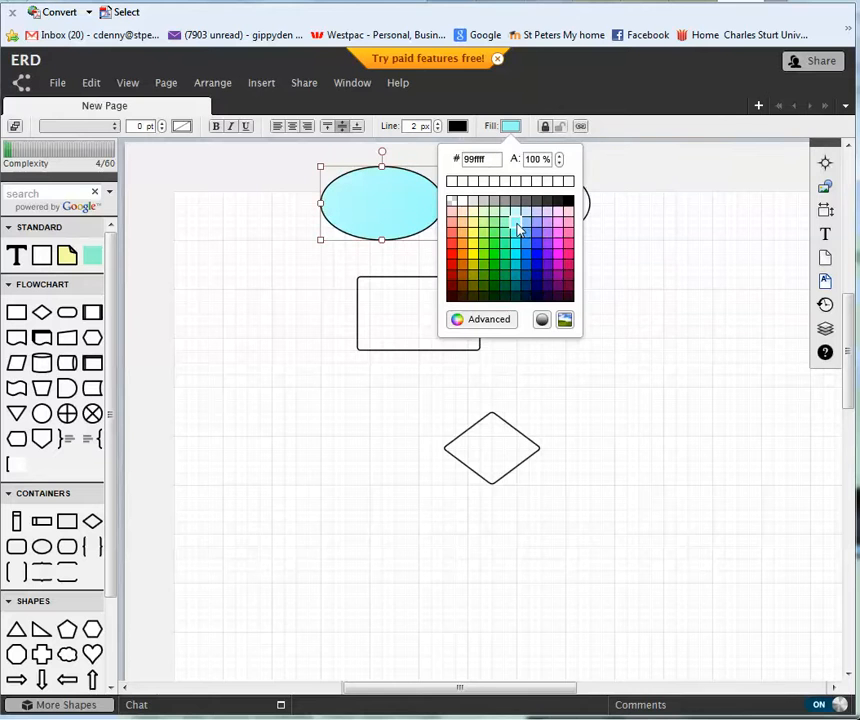
{"action": "left_click", "coordinate": [497, 190]}
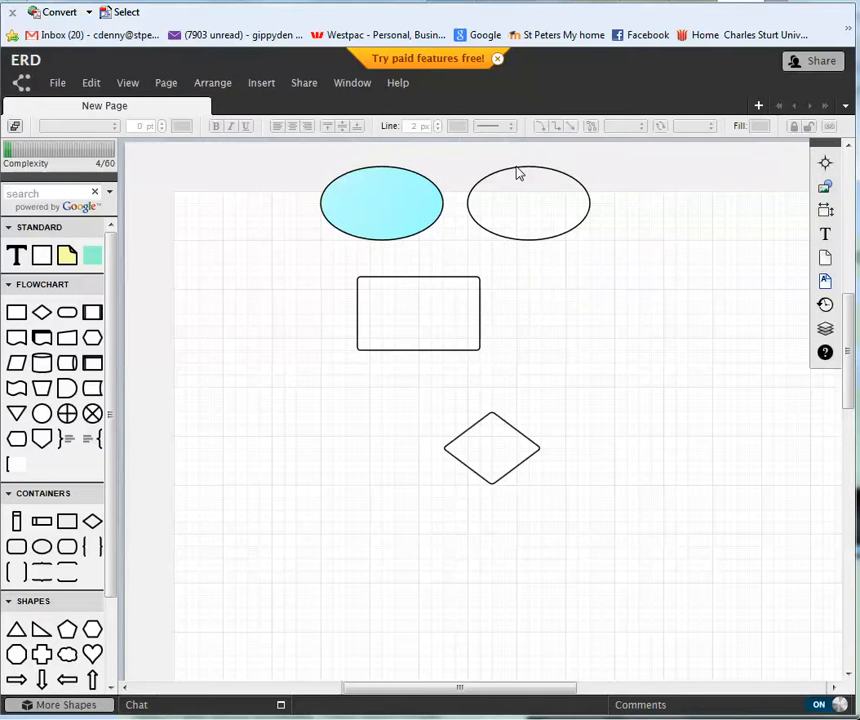
{"action": "left_click", "coordinate": [486, 176]}
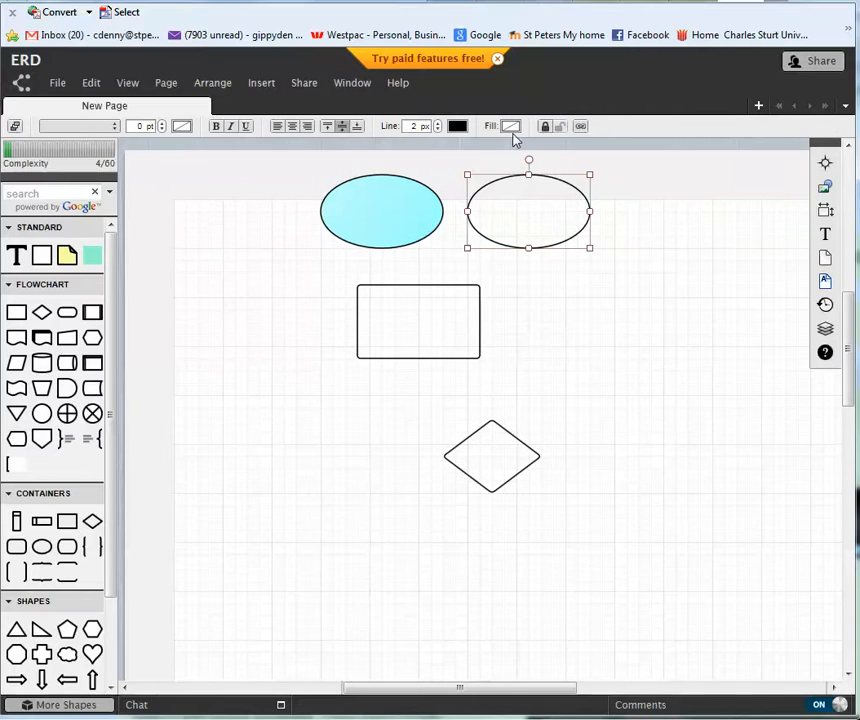
{"action": "left_click", "coordinate": [510, 126]}
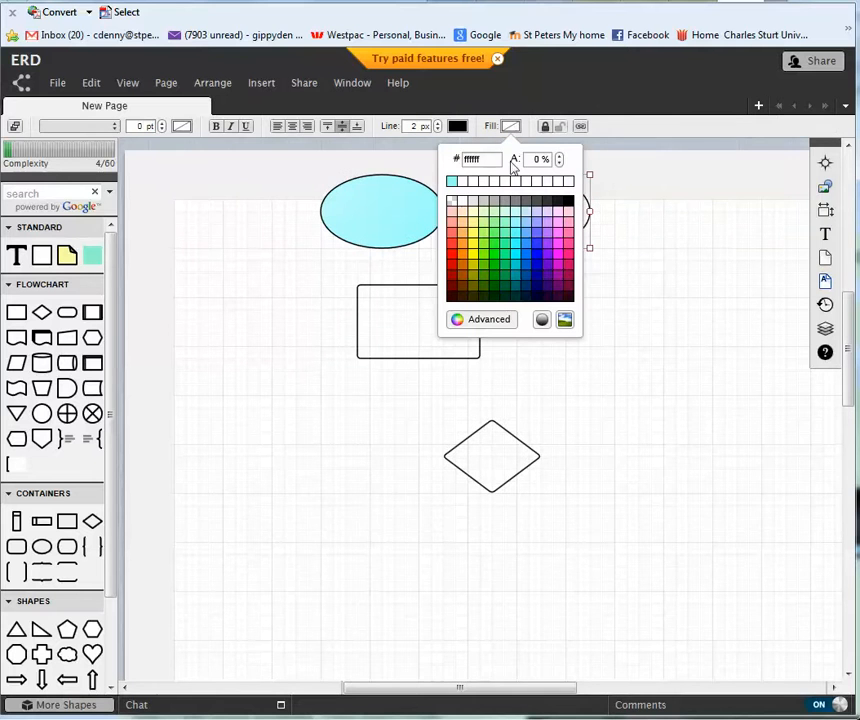
{"action": "left_click", "coordinate": [515, 225]}
Step: Fill the rectangle with light red and the diamond with yellow
{"action": "left_click", "coordinate": [479, 316]}
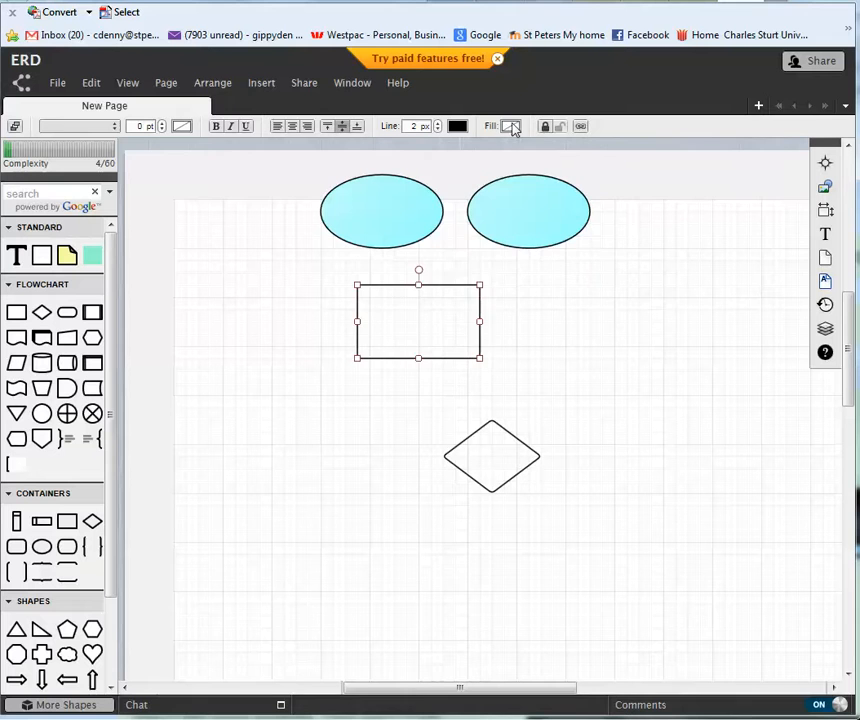
{"action": "left_click", "coordinate": [510, 126]}
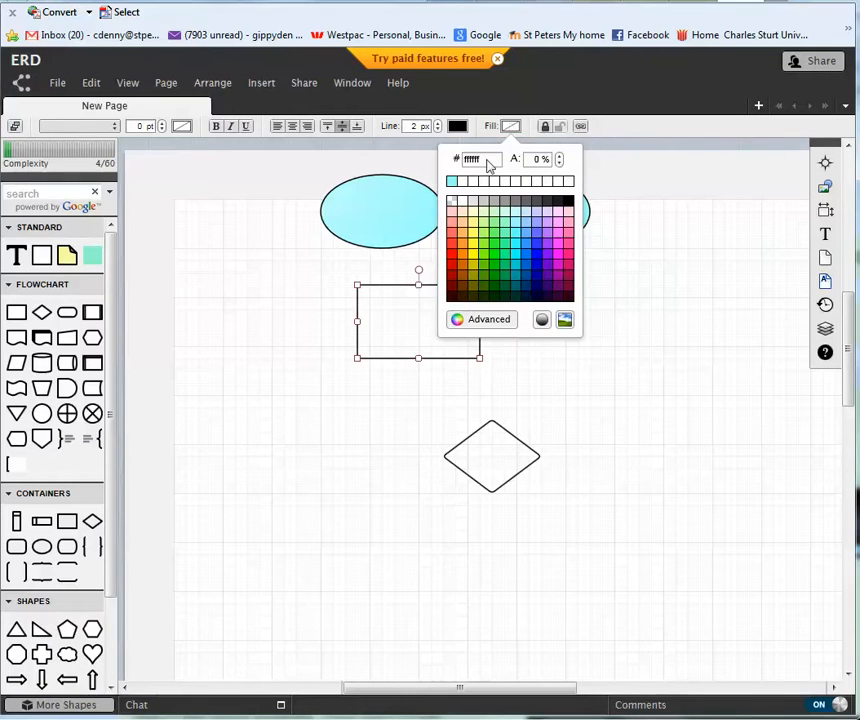
{"action": "left_click", "coordinate": [453, 233]}
{"action": "left_click", "coordinate": [508, 432]}
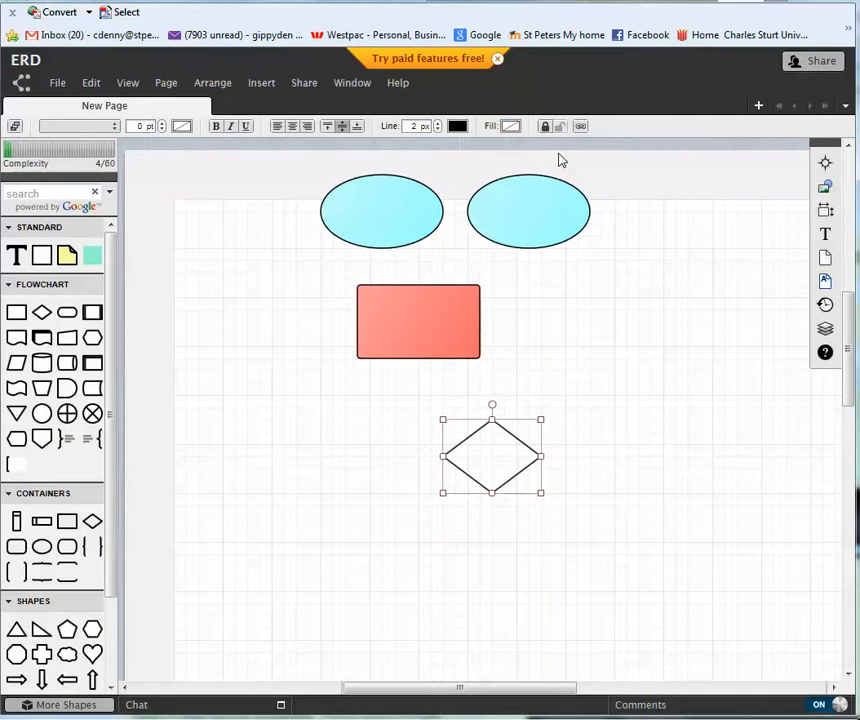
{"action": "left_click", "coordinate": [510, 127]}
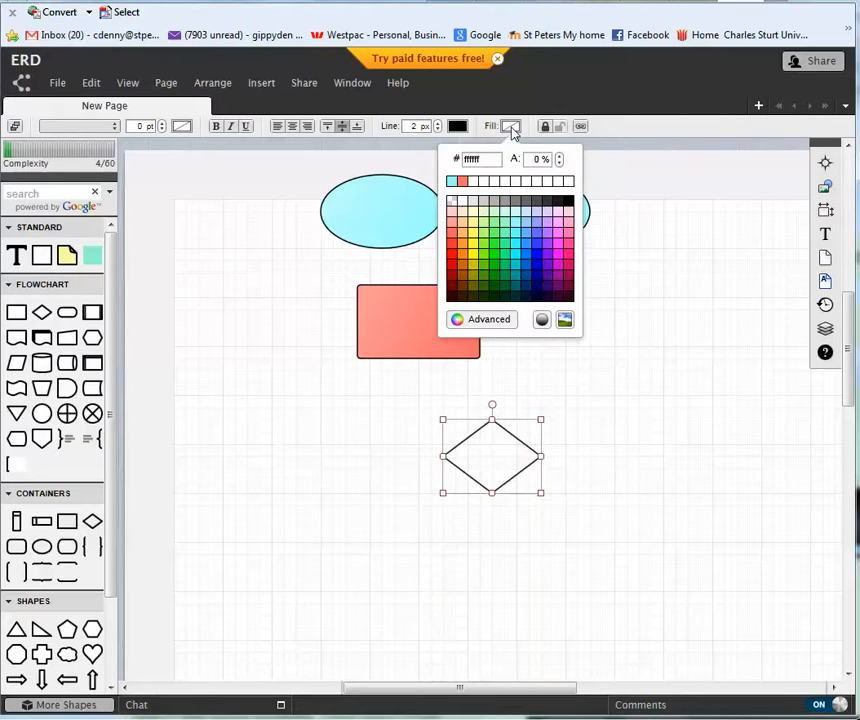
{"action": "left_click", "coordinate": [472, 245]}
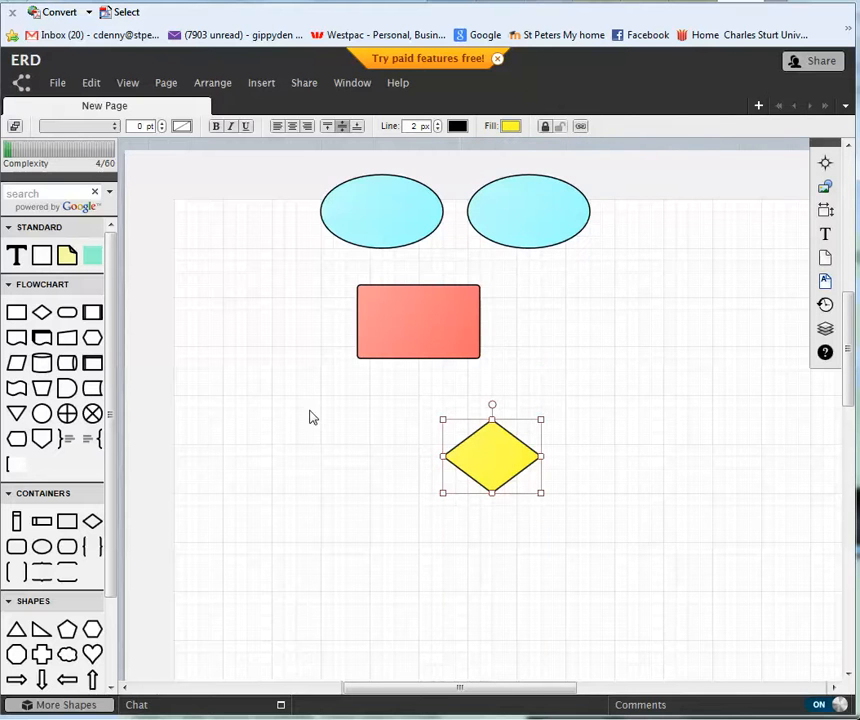
{"action": "left_click", "coordinate": [241, 400]}
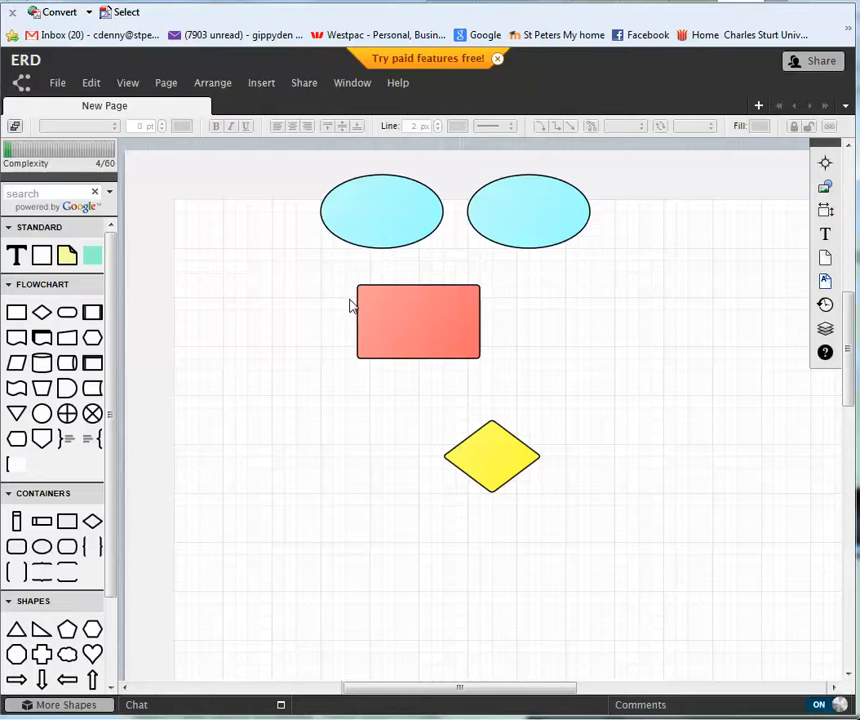
Step: Place a text block over the red rectangle and make it read "Entity"
{"action": "left_click", "coordinate": [381, 242]}
{"action": "left_click", "coordinate": [351, 269]}
{"action": "left_click_drag", "start_coordinate": [18, 265], "coordinate": [394, 317]}
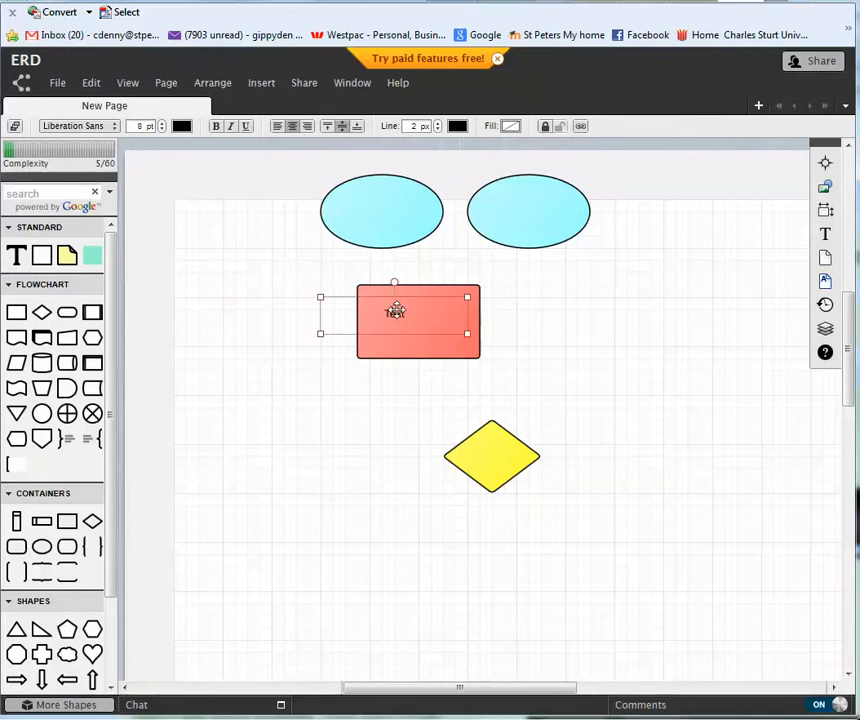
{"action": "double_click", "coordinate": [397, 316]}
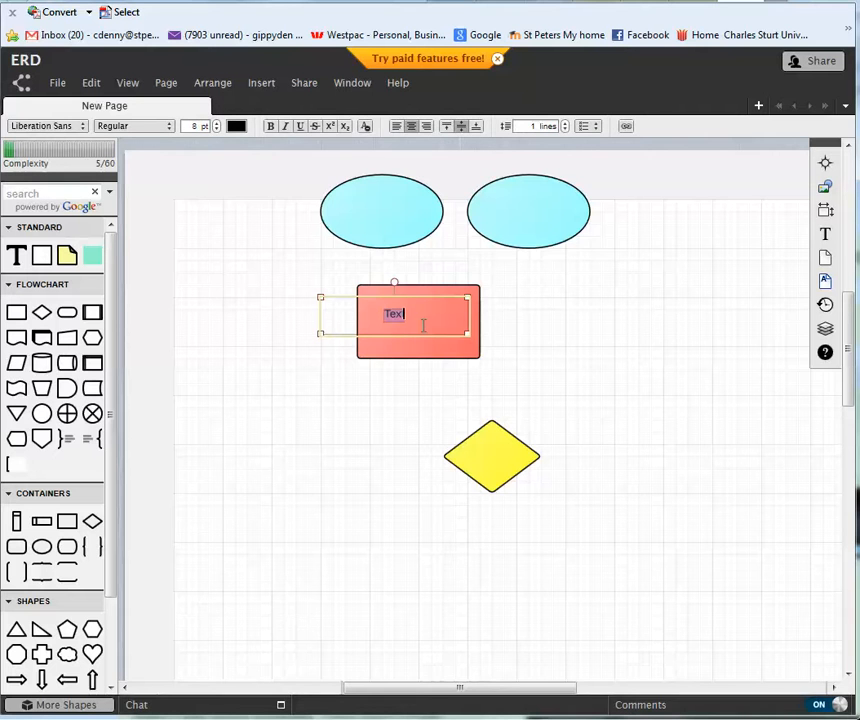
{"action": "type", "text": "Er"}
{"action": "type", "text": "tity"}
Step: Increase the font size of the "Entity" text to 14 pt
{"action": "double_click", "coordinate": [381, 316]}
{"action": "left_click", "coordinate": [216, 123]}
{"action": "left_click", "coordinate": [216, 123]}
{"action": "left_click", "coordinate": [216, 123]}
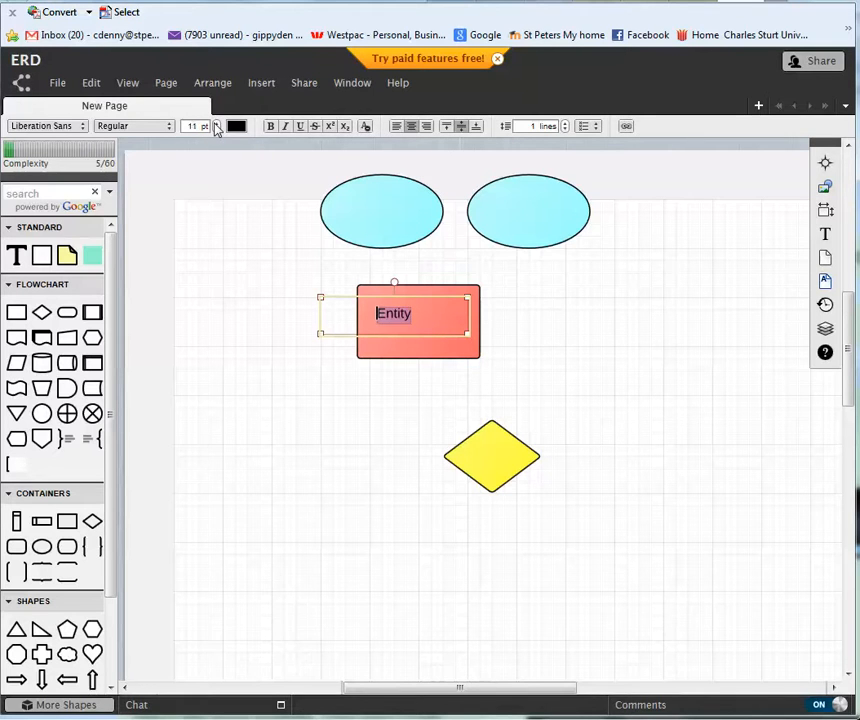
{"action": "left_click", "coordinate": [216, 123]}
{"action": "left_click", "coordinate": [216, 123]}
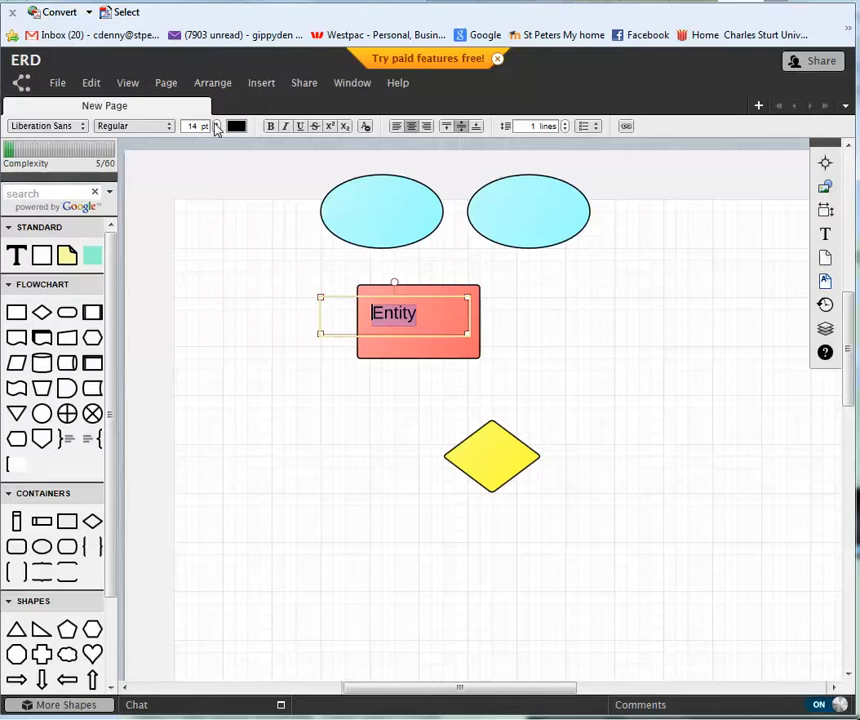
Step: Centre the "Entity" text within the red rectangle
{"action": "left_click", "coordinate": [430, 350]}
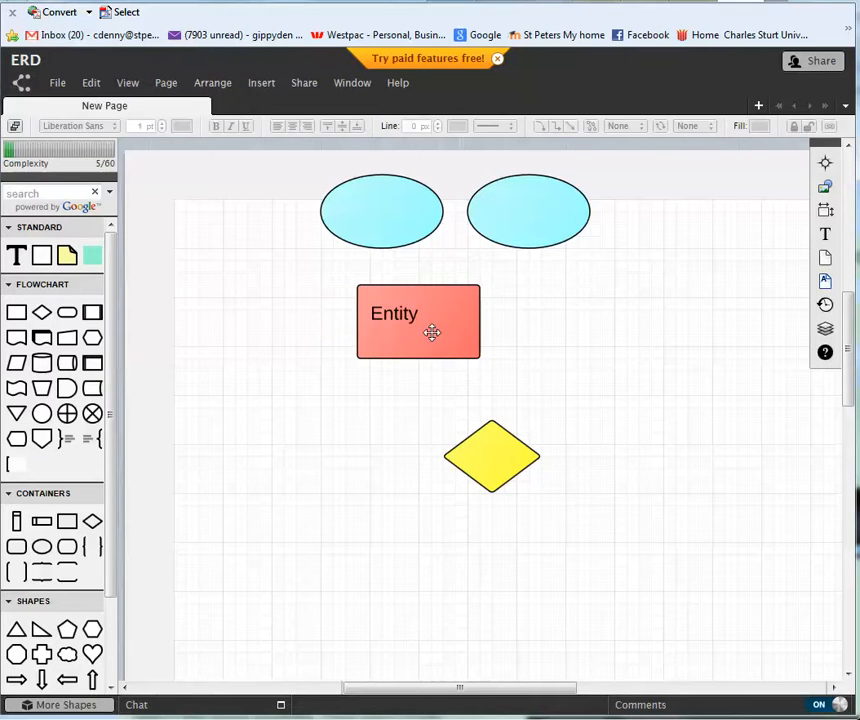
{"action": "left_click_drag", "start_coordinate": [432, 333], "coordinate": [455, 352]}
{"action": "left_click", "coordinate": [748, 532]}
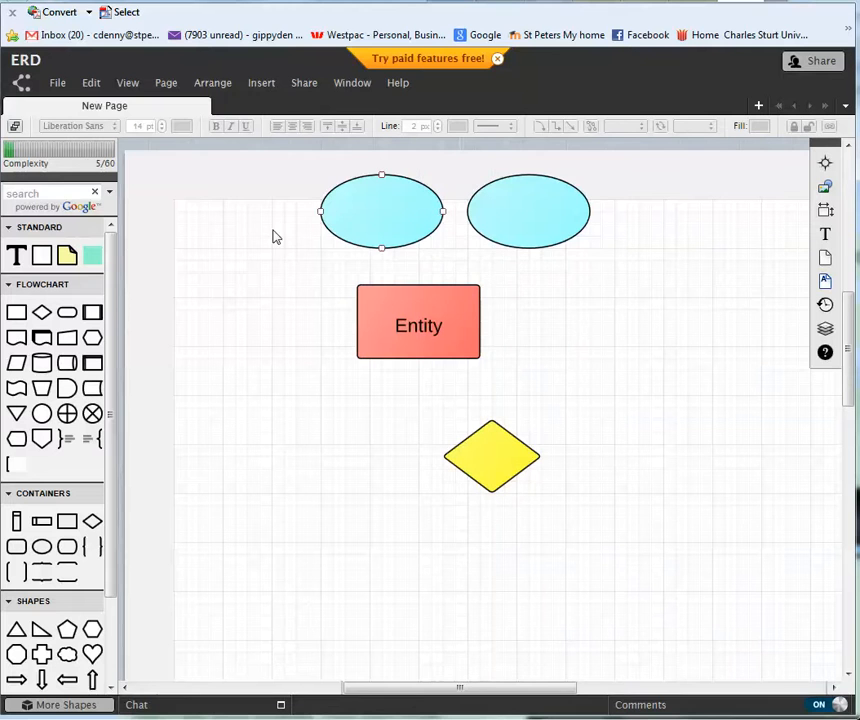
Step: Add a text block reading "Characteristic" and centre it on the cyan ellipse nearest the red rectangle's left side
{"action": "mouse_move", "coordinate": [14, 258]}
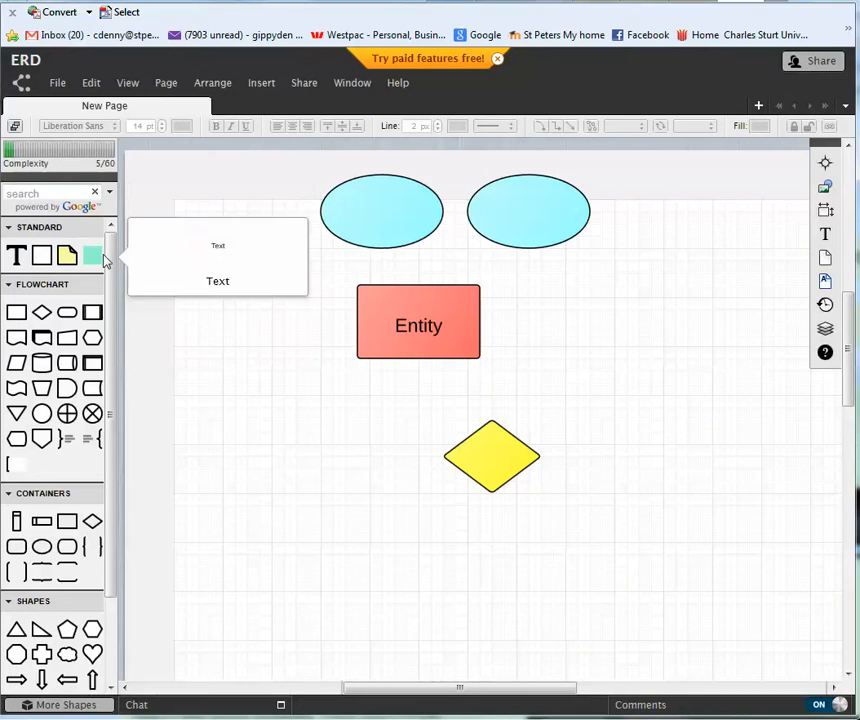
{"action": "left_click_drag", "start_coordinate": [16, 257], "coordinate": [361, 219]}
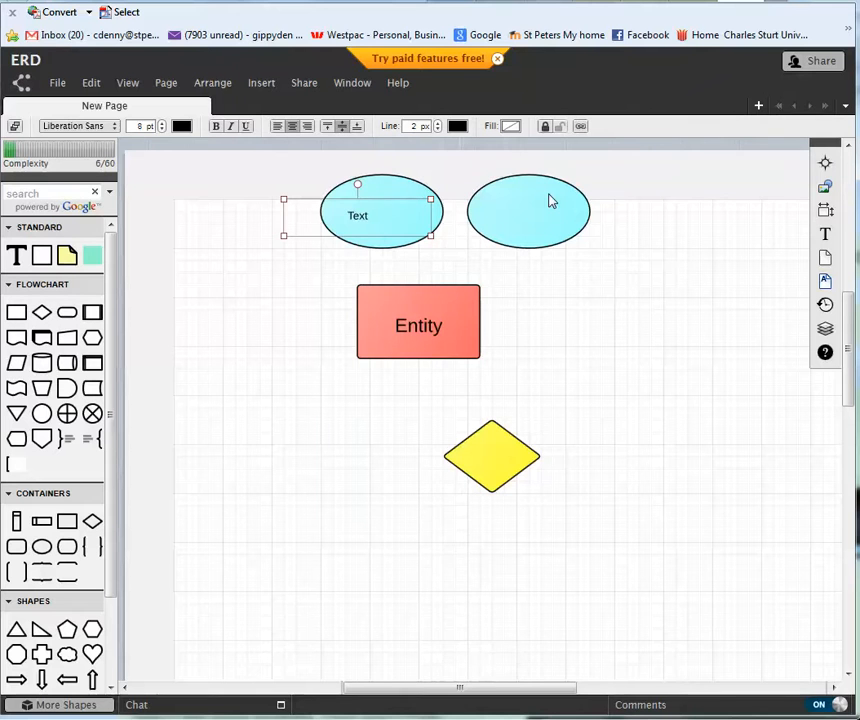
{"action": "double_click", "coordinate": [364, 221]}
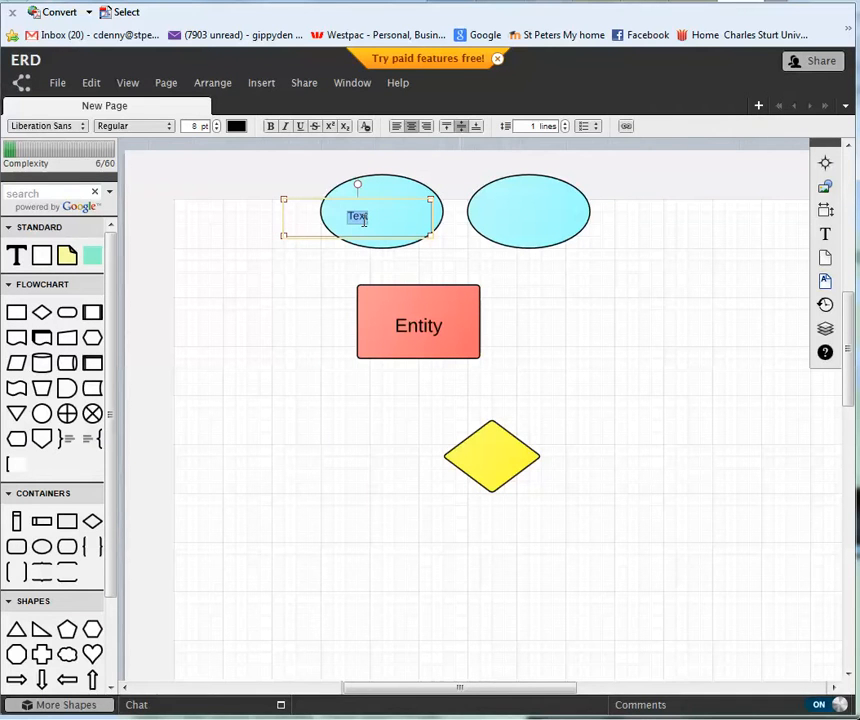
{"action": "type", "text": "Charact"}
{"action": "type", "text": "eristic"}
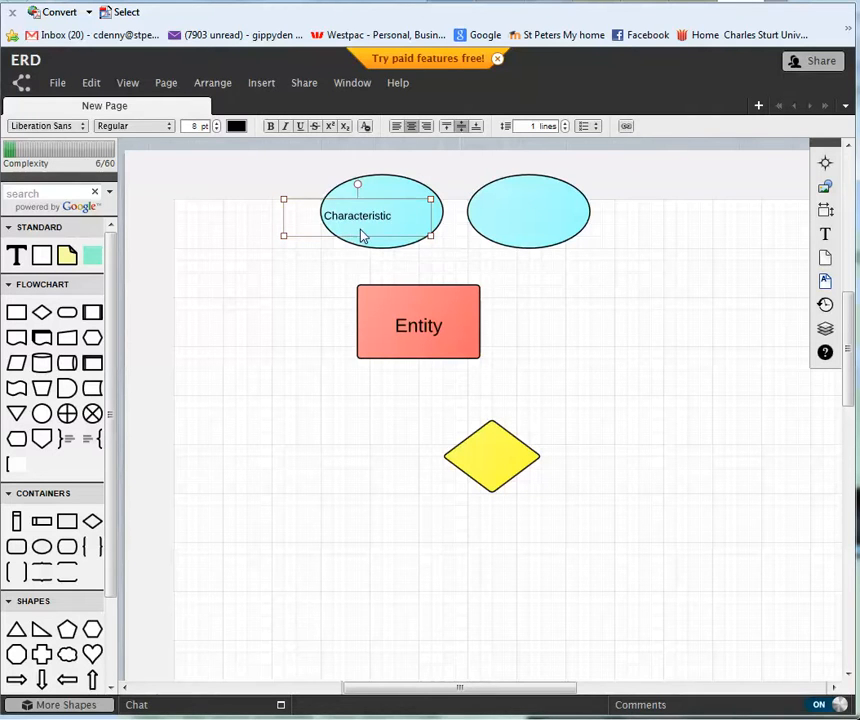
{"action": "key", "text": "Escape"}
{"action": "left_click_drag", "start_coordinate": [355, 235], "coordinate": [381, 237]}
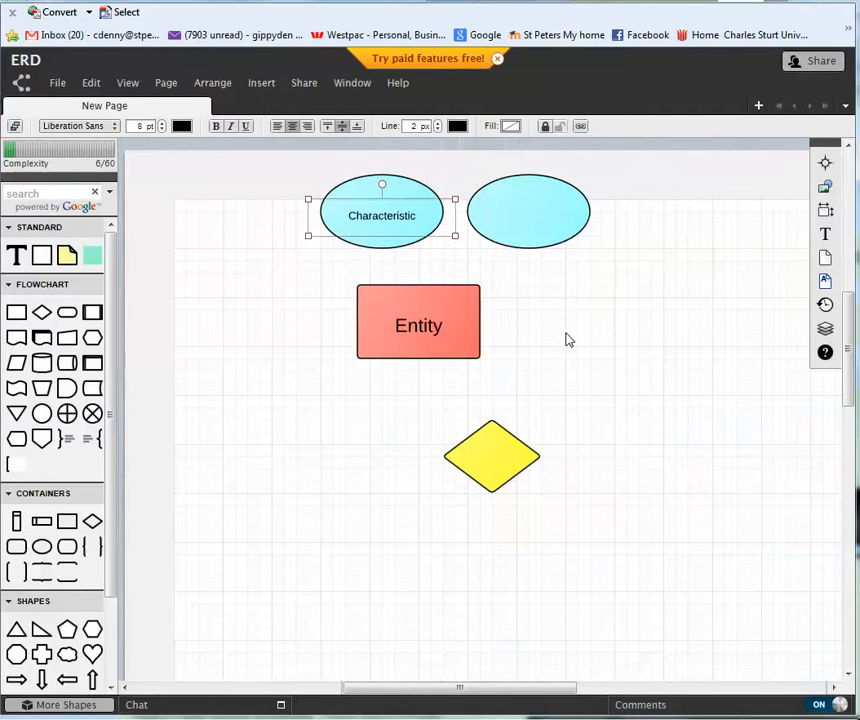
{"action": "left_click", "coordinate": [313, 472]}
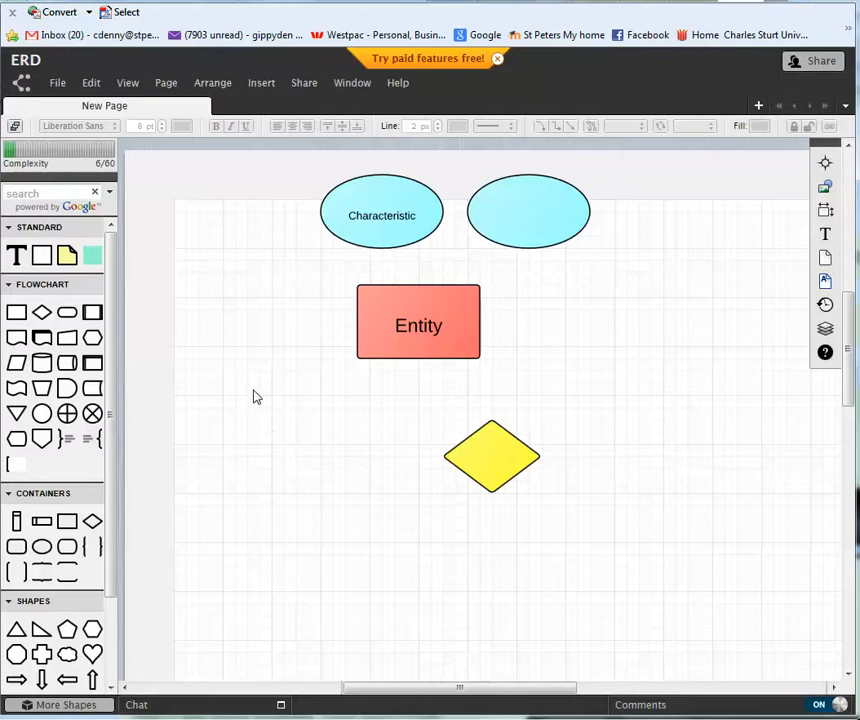
Step: Draw arrow connectors from both ellipses to the upper edge of the Entity rectangle and from the yellow diamond to its lower edge
{"action": "left_click", "coordinate": [382, 244]}
{"action": "left_click_drag", "start_coordinate": [380, 250], "coordinate": [391, 285]}
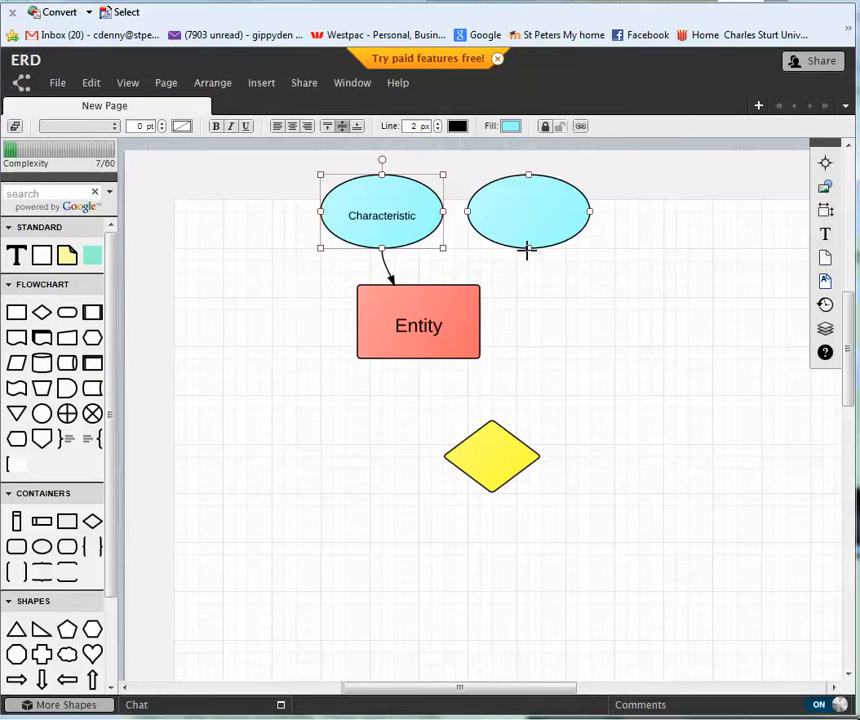
{"action": "left_click_drag", "start_coordinate": [527, 250], "coordinate": [456, 287]}
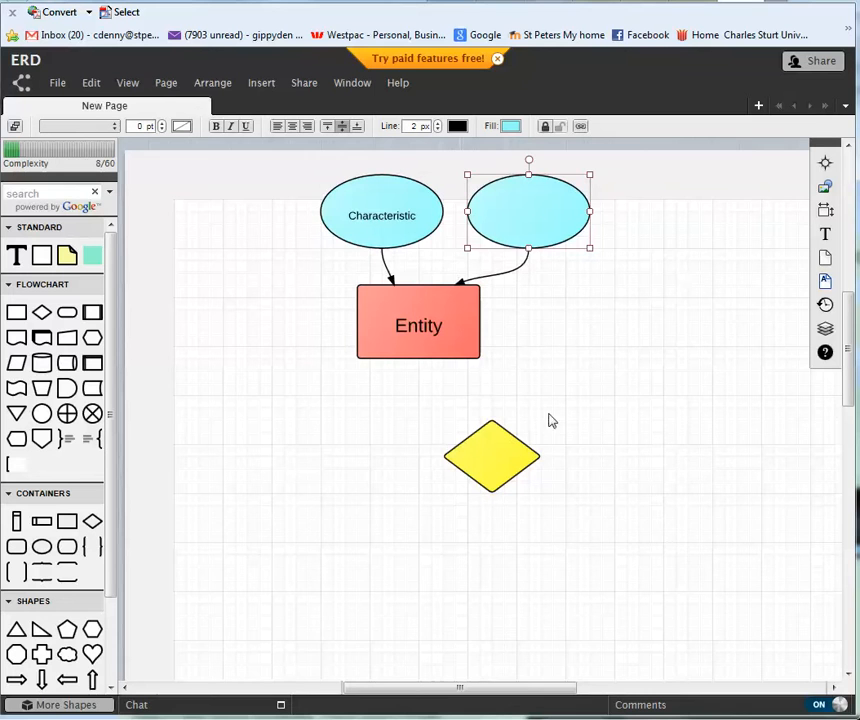
{"action": "left_click", "coordinate": [491, 415]}
{"action": "left_click_drag", "start_coordinate": [491, 405], "coordinate": [448, 361]}
{"action": "left_click", "coordinate": [740, 369]}
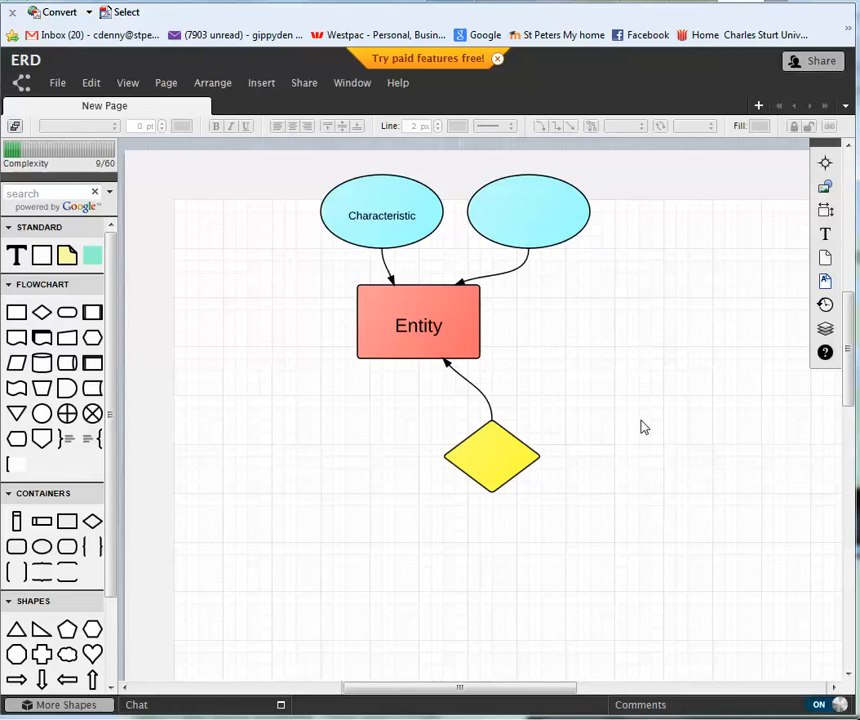
Step: Save the document, and download the current page as a JPEG in Print Quality (300 DPI)
{"action": "left_click", "coordinate": [58, 84]}
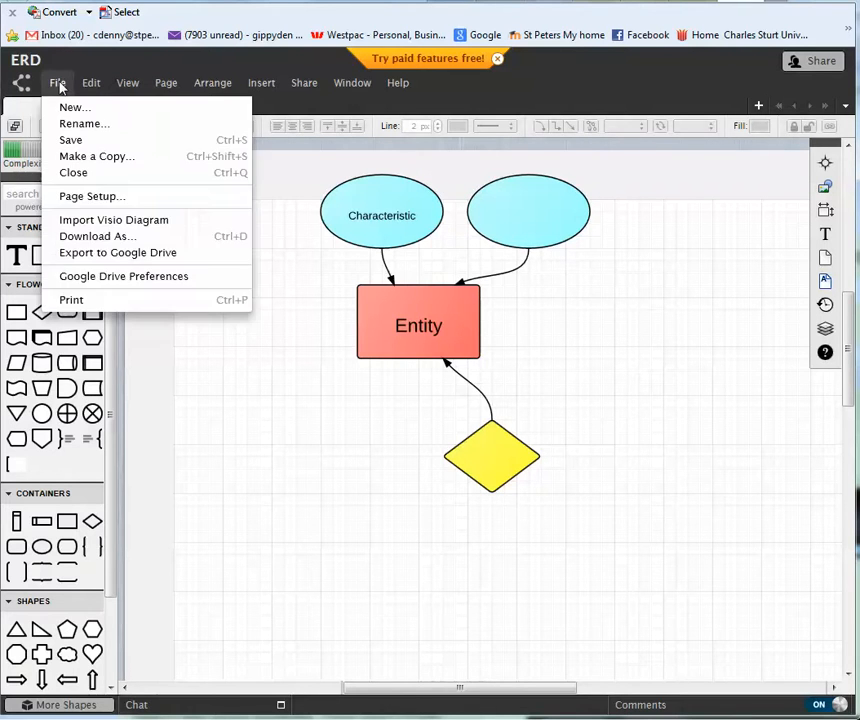
{"action": "left_click", "coordinate": [75, 142]}
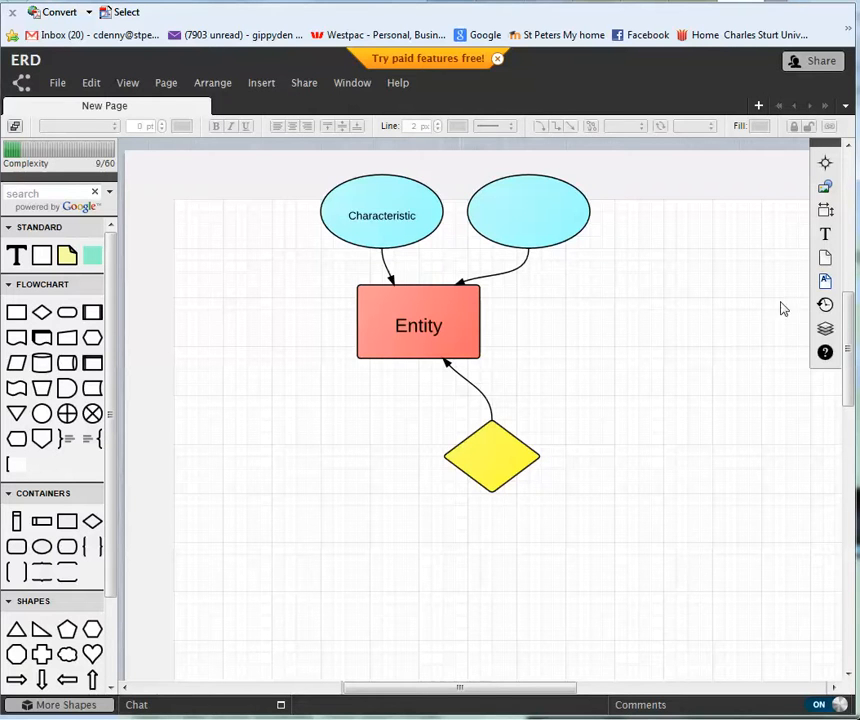
{"action": "left_click", "coordinate": [57, 83]}
{"action": "left_click", "coordinate": [100, 244]}
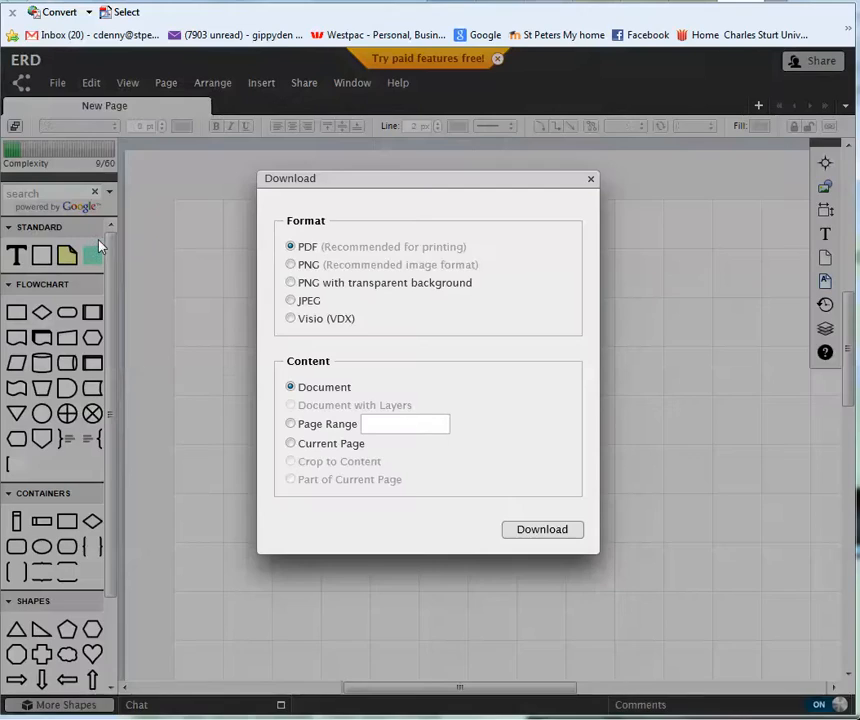
{"action": "left_click", "coordinate": [290, 301]}
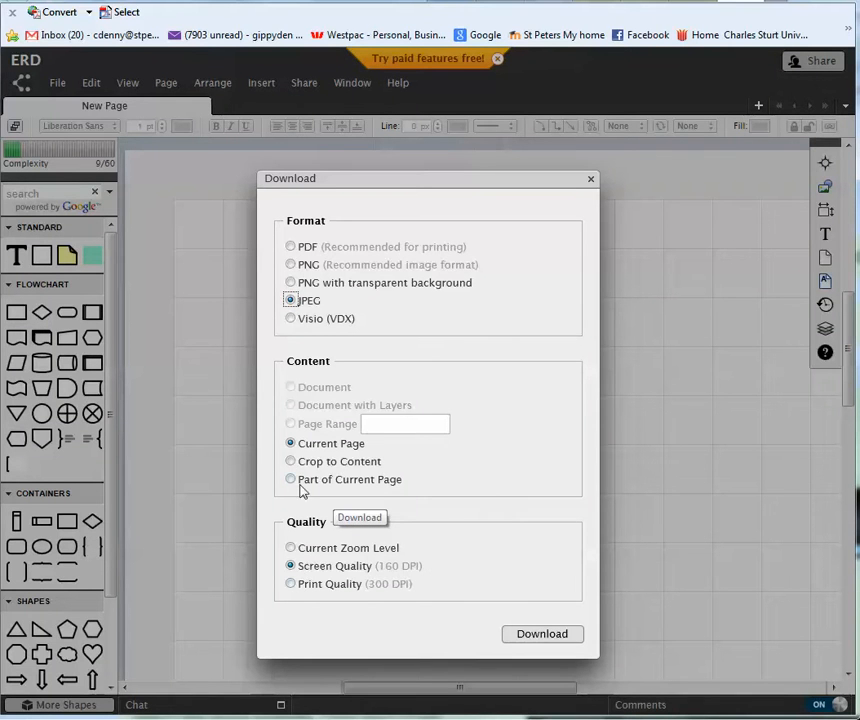
{"action": "left_click", "coordinate": [290, 584]}
{"action": "left_click", "coordinate": [534, 640]}
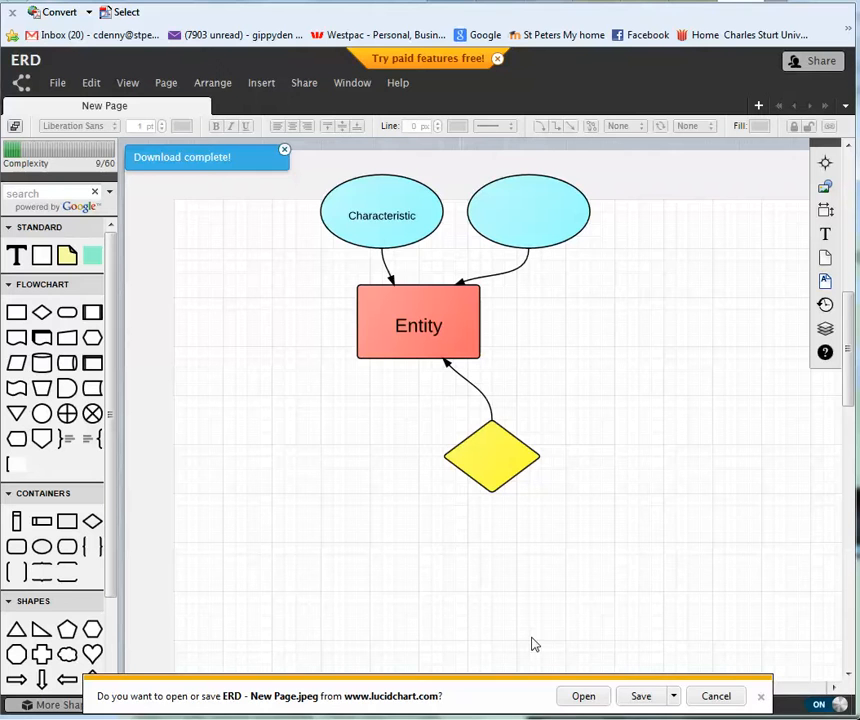
Step: Save the downloaded image with Save as under the file name ERD - New Page.jpeg
{"action": "left_click", "coordinate": [675, 696]}
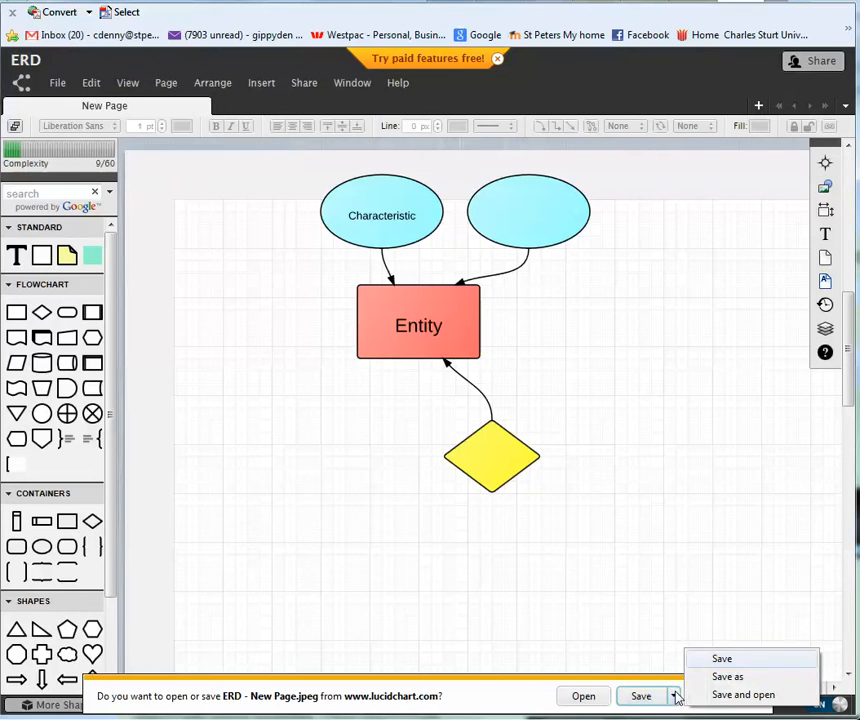
{"action": "left_click", "coordinate": [724, 679]}
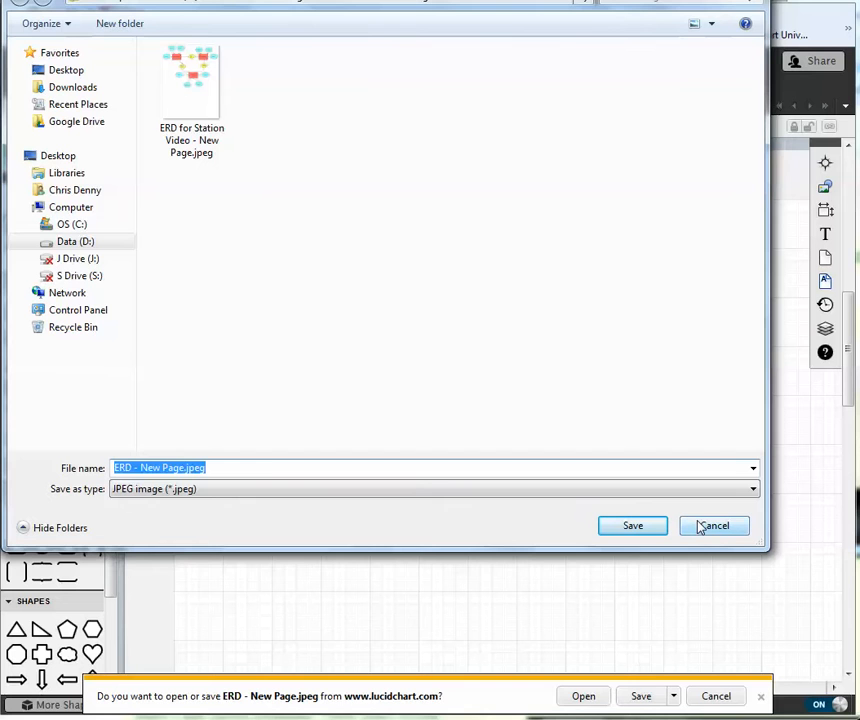
{"action": "left_click", "coordinate": [655, 527]}
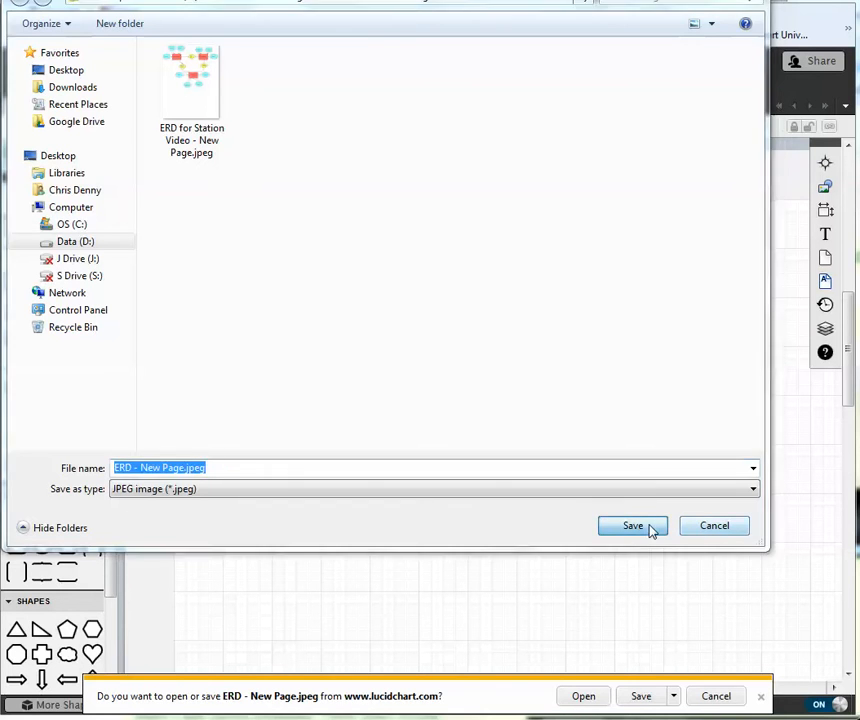